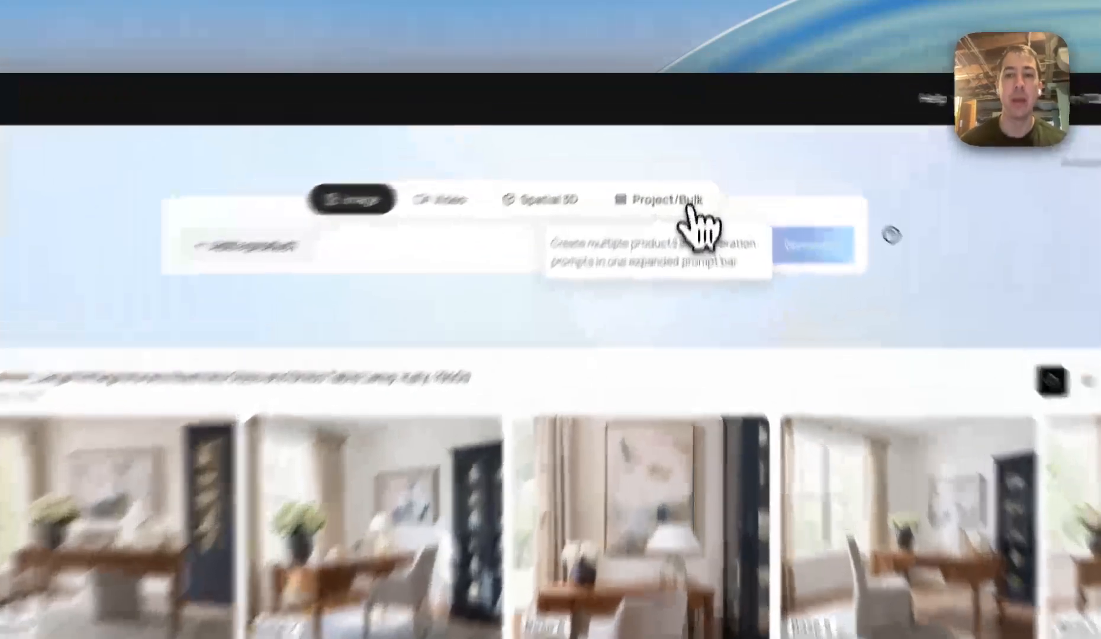
Switch the AI Creator to Project/Bulk mode and open the CSV template
{"action": "left_click", "coordinate": [690, 154]}
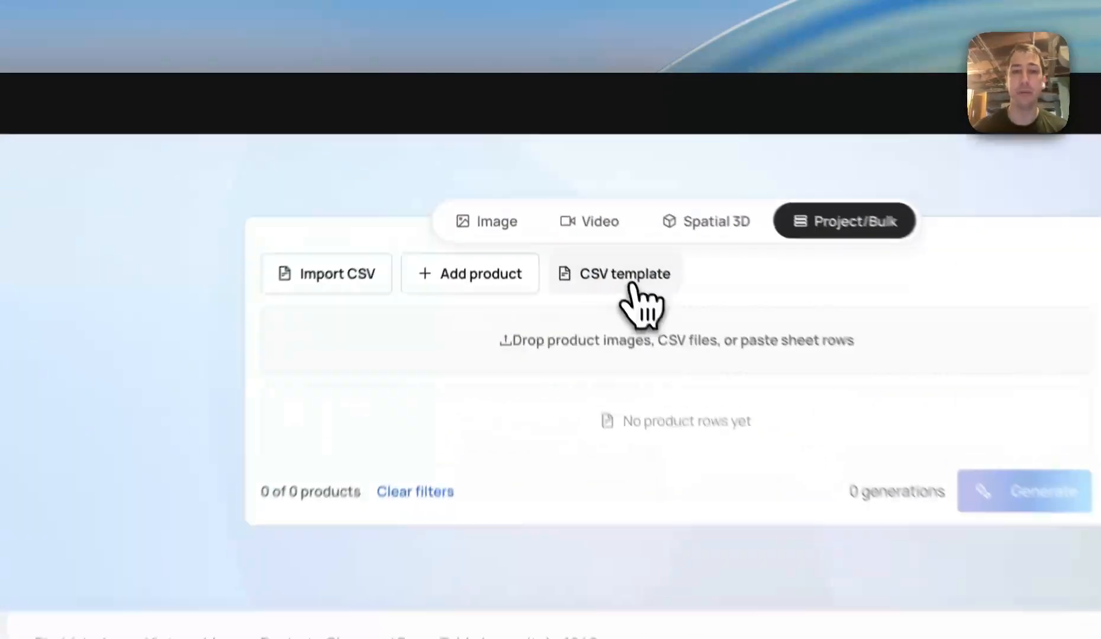
{"action": "left_click", "coordinate": [568, 187]}
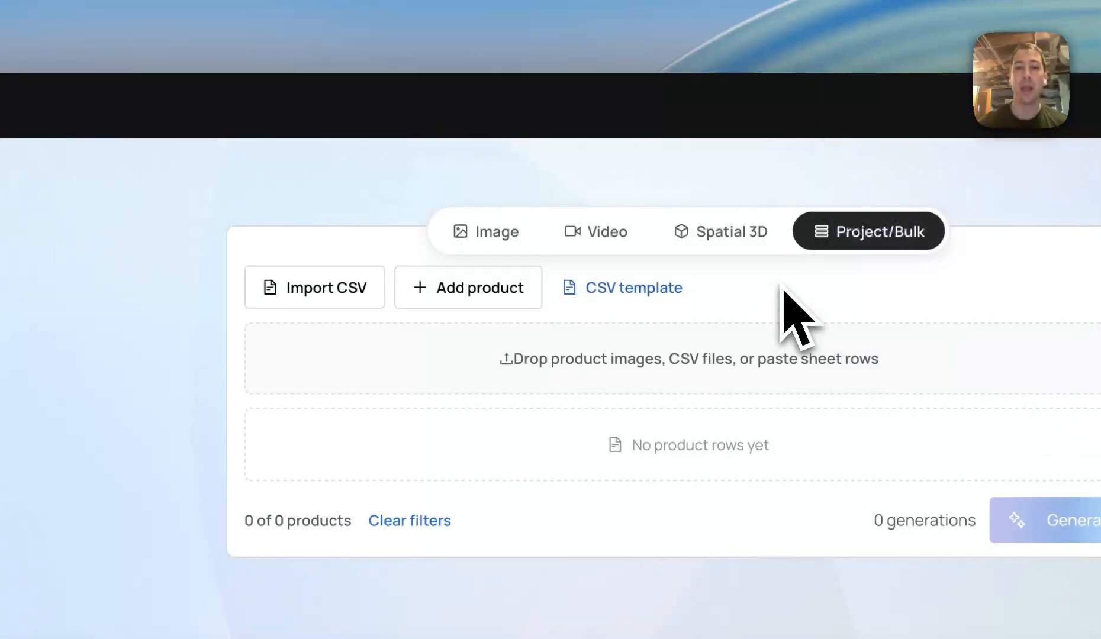
{"action": "left_click", "coordinate": [759, 3]}
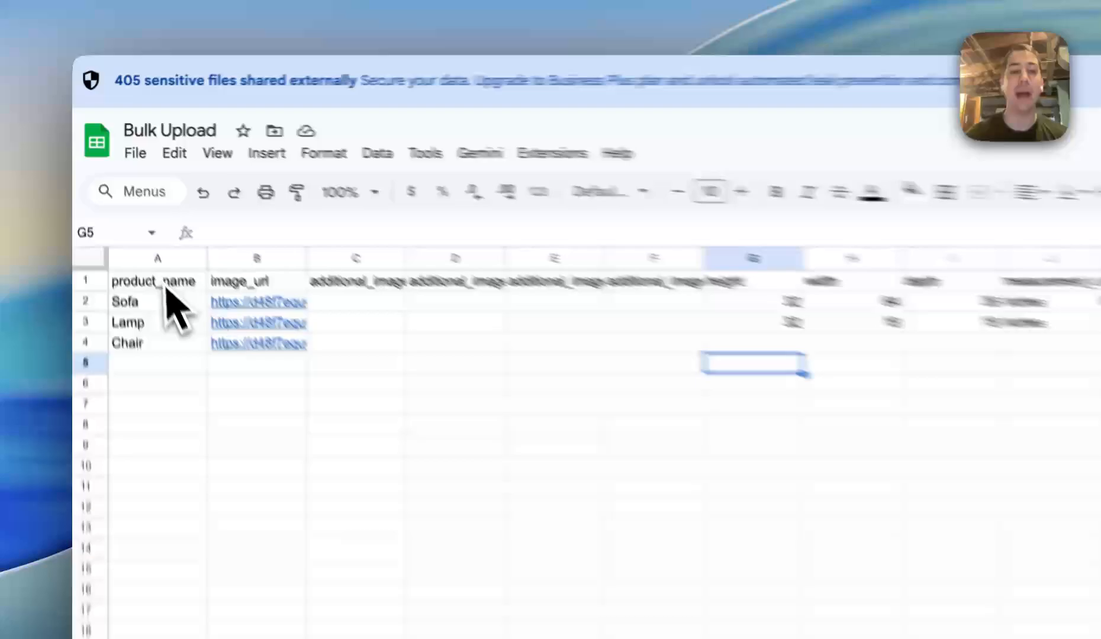
Examine the template's column headers across the Bulk Upload sheet, from product_name to customer_username
{"action": "left_click", "coordinate": [130, 207]}
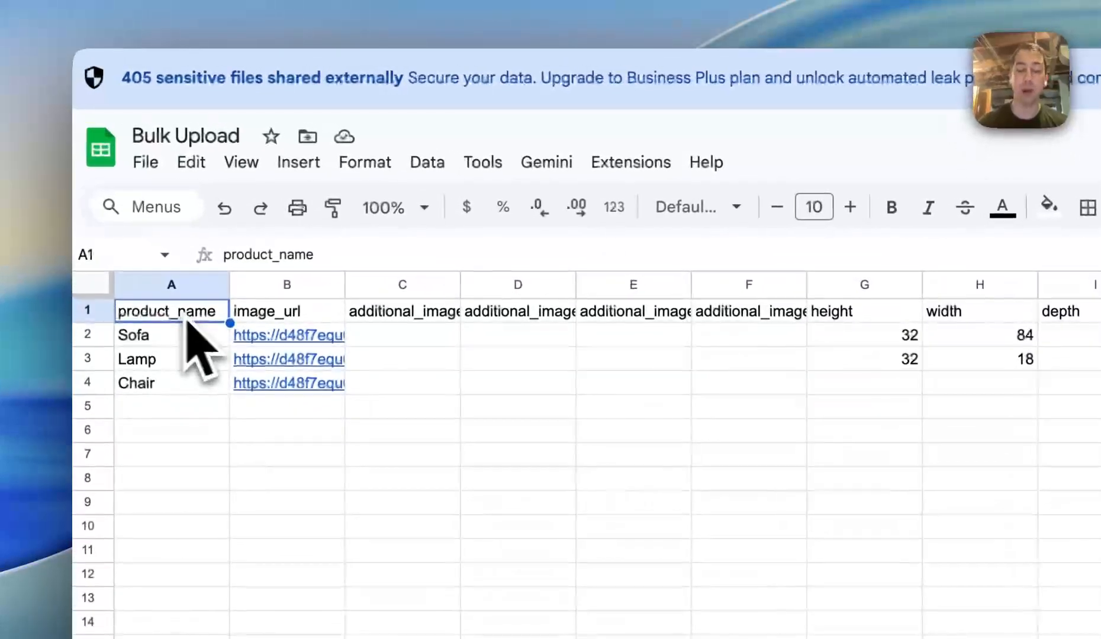
{"action": "left_click", "coordinate": [284, 316]}
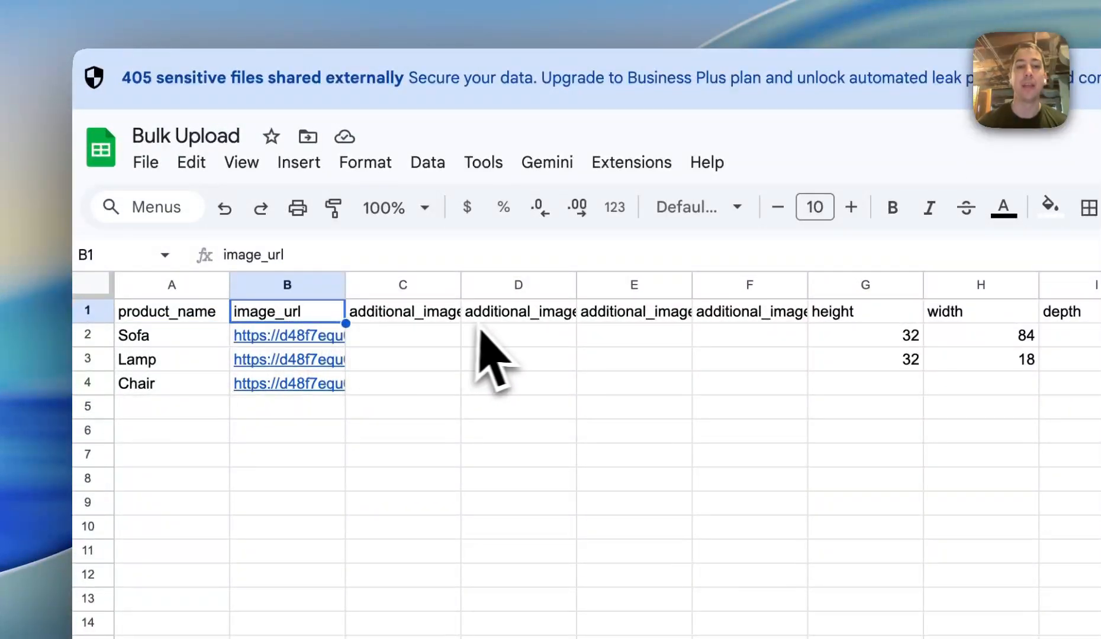
{"action": "left_click_drag", "start_coordinate": [427, 319], "coordinate": [620, 319]}
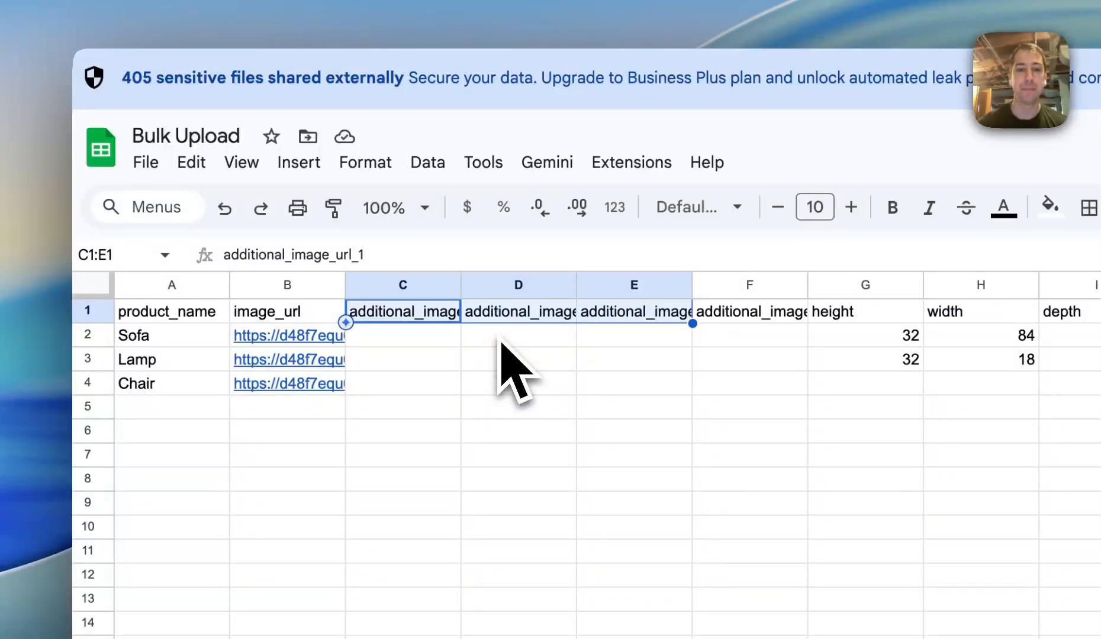
{"action": "left_click", "coordinate": [865, 315]}
{"action": "left_click", "coordinate": [645, 320]}
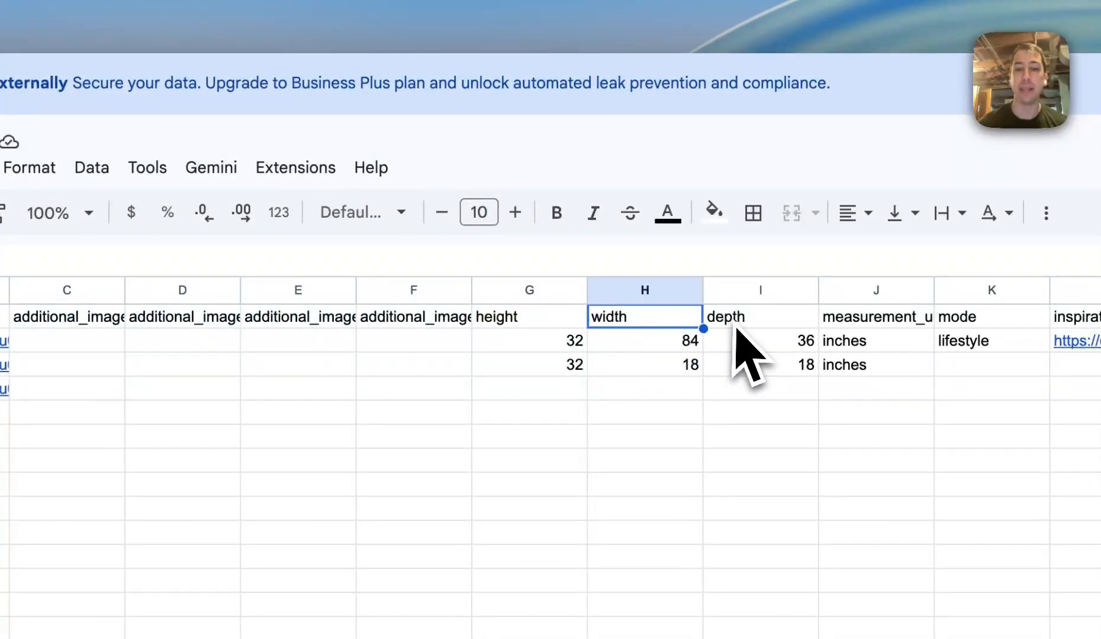
{"action": "left_click", "coordinate": [745, 322]}
{"action": "left_click", "coordinate": [904, 320]}
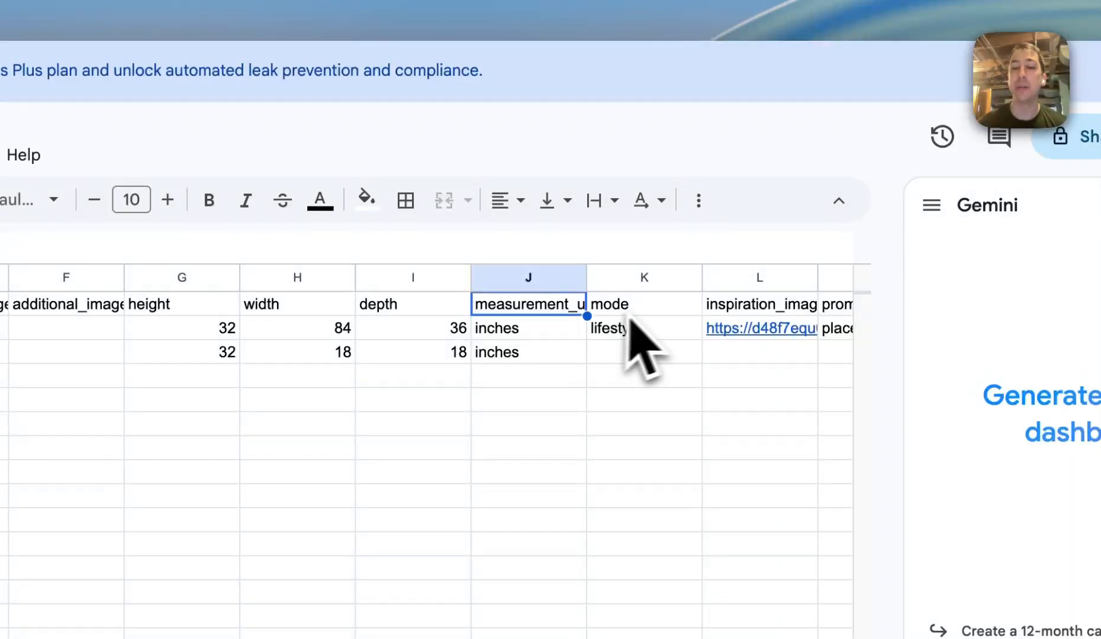
{"action": "left_click", "coordinate": [650, 311]}
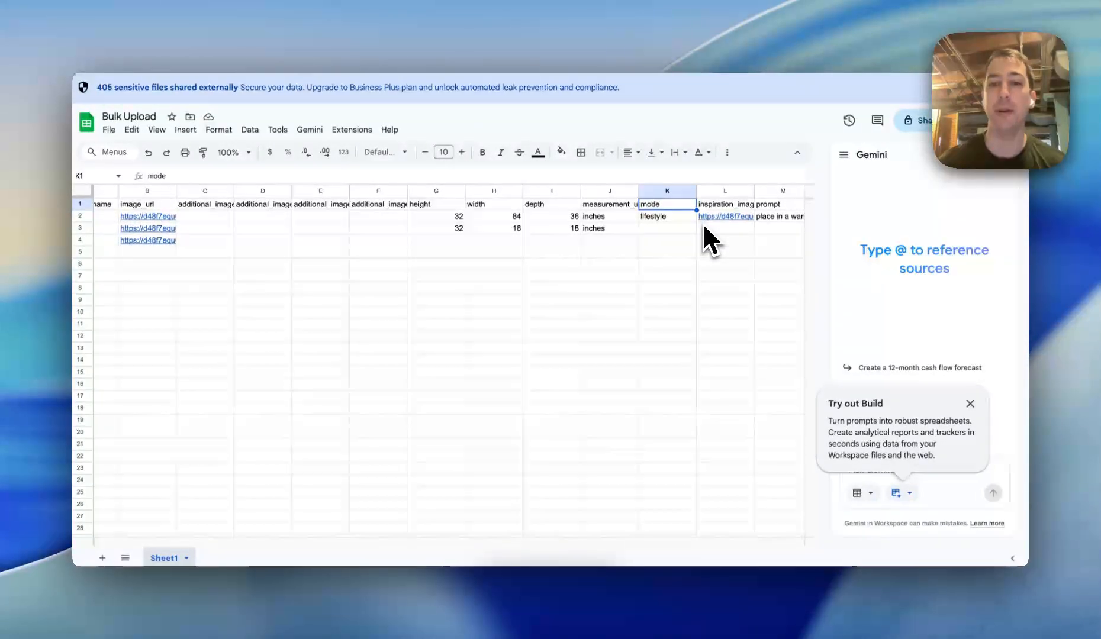
{"action": "left_click", "coordinate": [734, 205]}
{"action": "scroll", "coordinate": [737, 207], "scroll_direction": "right", "scroll_amount": 2}
{"action": "left_click", "coordinate": [774, 207]}
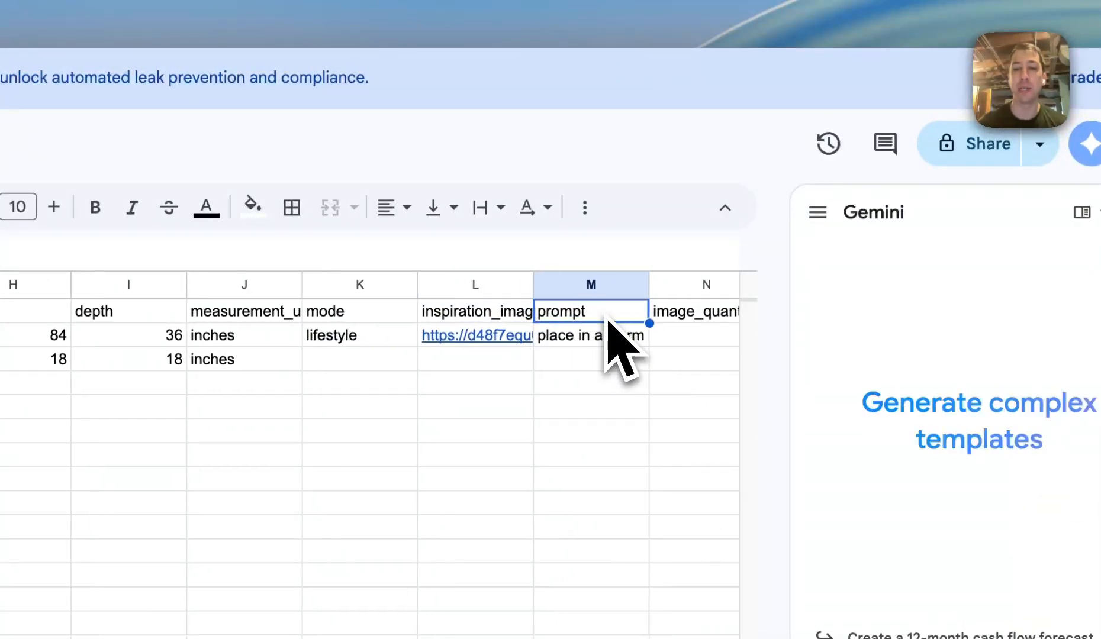
{"action": "scroll", "coordinate": [609, 331], "scroll_direction": "right", "scroll_amount": 5}
{"action": "scroll", "coordinate": [515, 358], "scroll_direction": "right", "scroll_amount": 2}
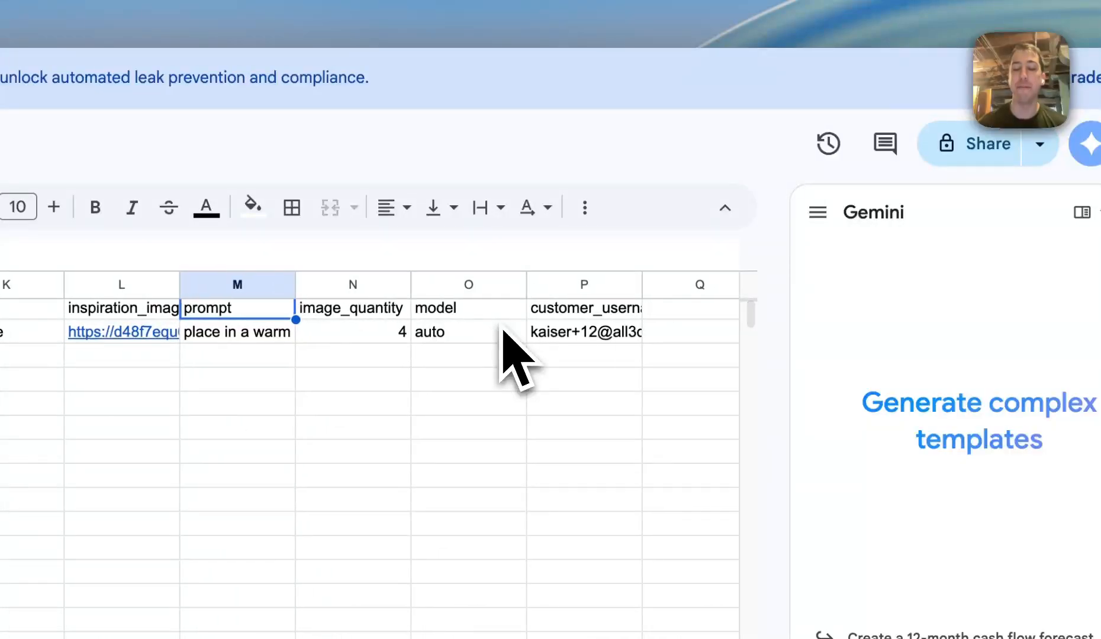
{"action": "left_click", "coordinate": [587, 318]}
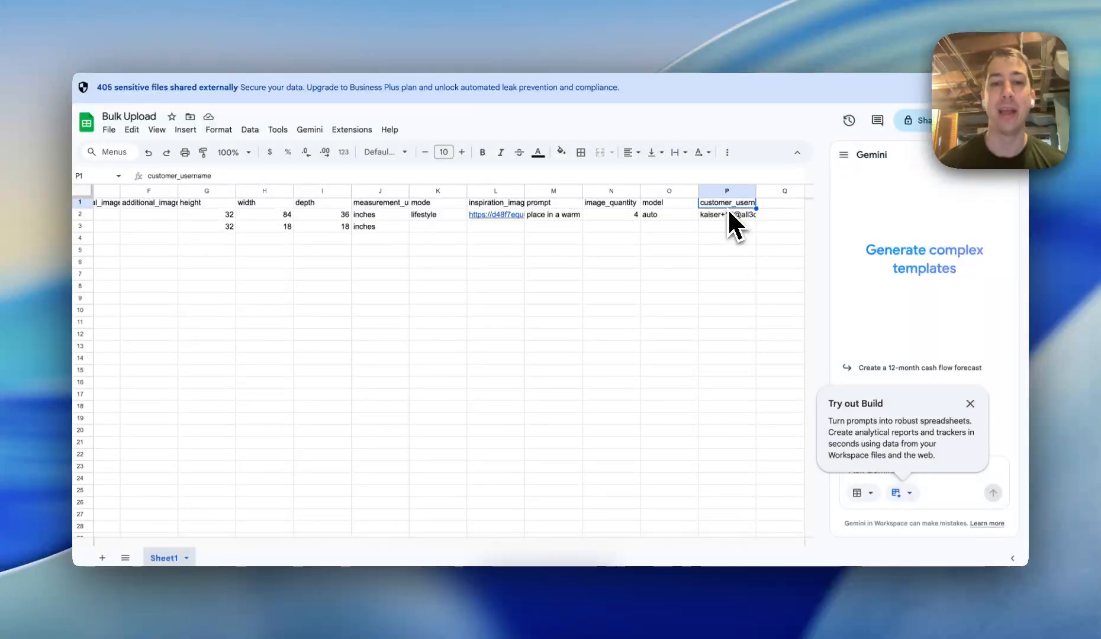
{"action": "scroll", "coordinate": [730, 214], "scroll_direction": "left", "scroll_amount": 5}
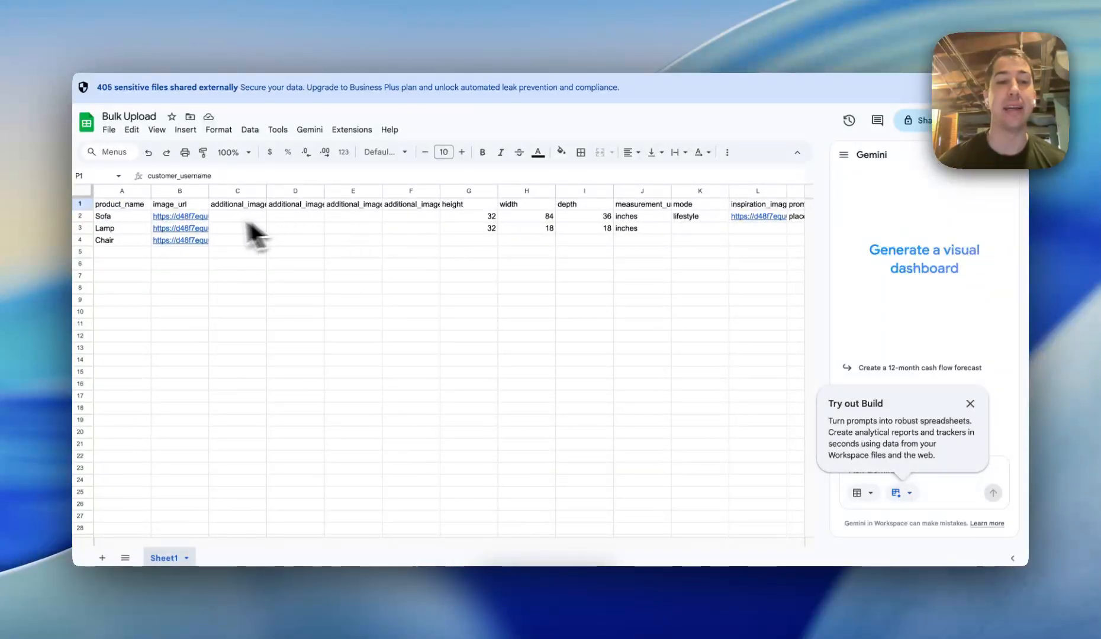
Examine the Sofa, Lamp and Chair rows with their image links and dimension values
{"action": "left_click", "coordinate": [104, 228]}
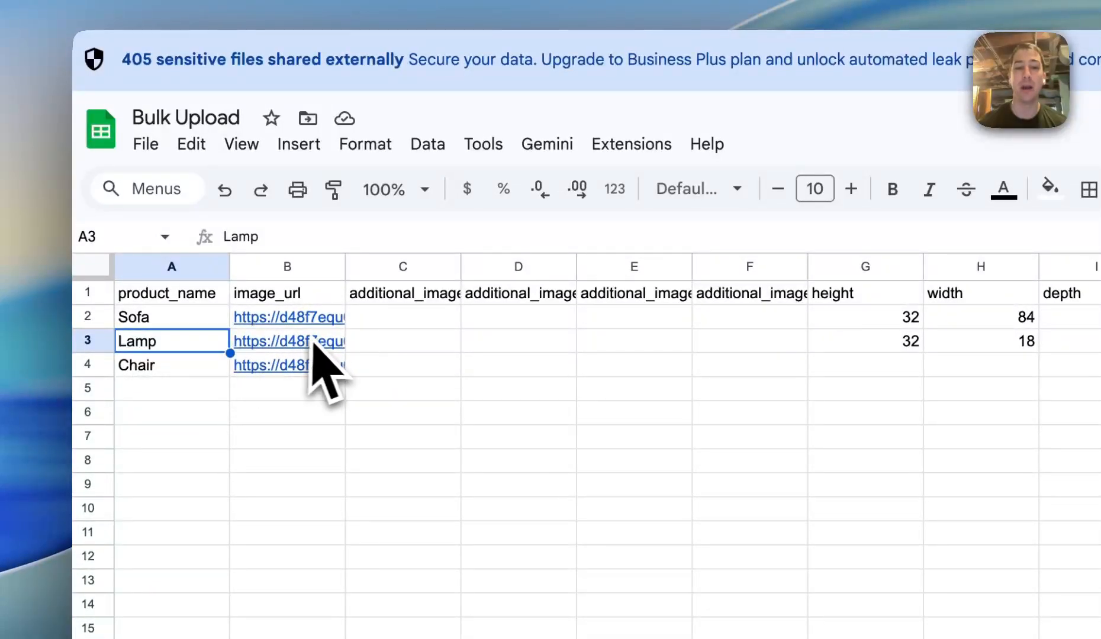
{"action": "mouse_move", "coordinate": [322, 348]}
{"action": "left_click_drag", "start_coordinate": [897, 349], "coordinate": [1100, 351]}
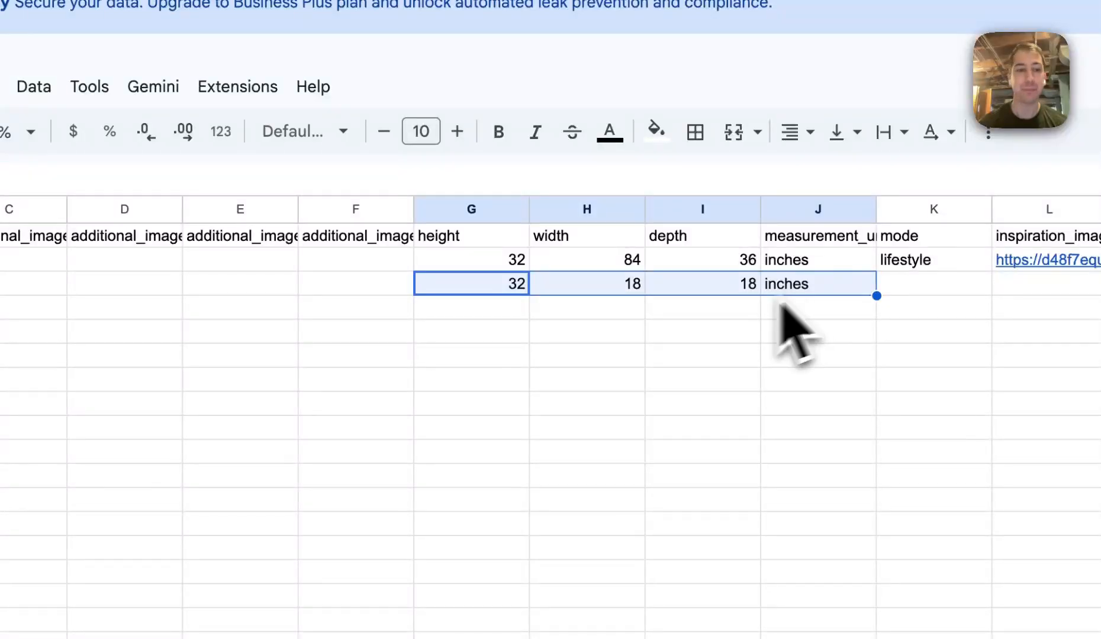
{"action": "left_click", "coordinate": [176, 327]}
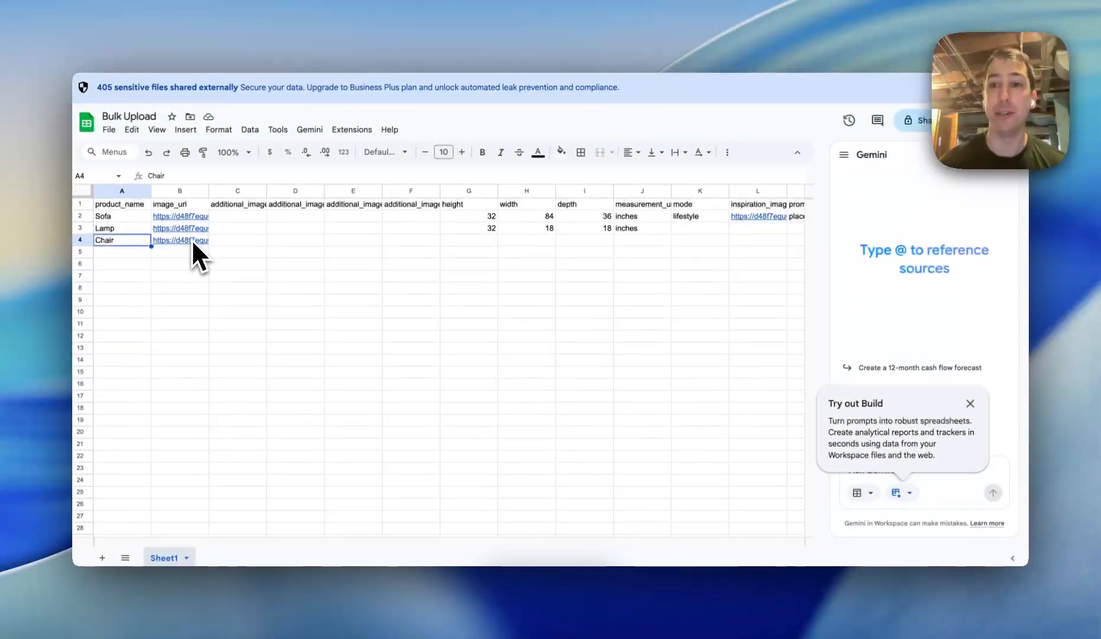
{"action": "mouse_move", "coordinate": [311, 325]}
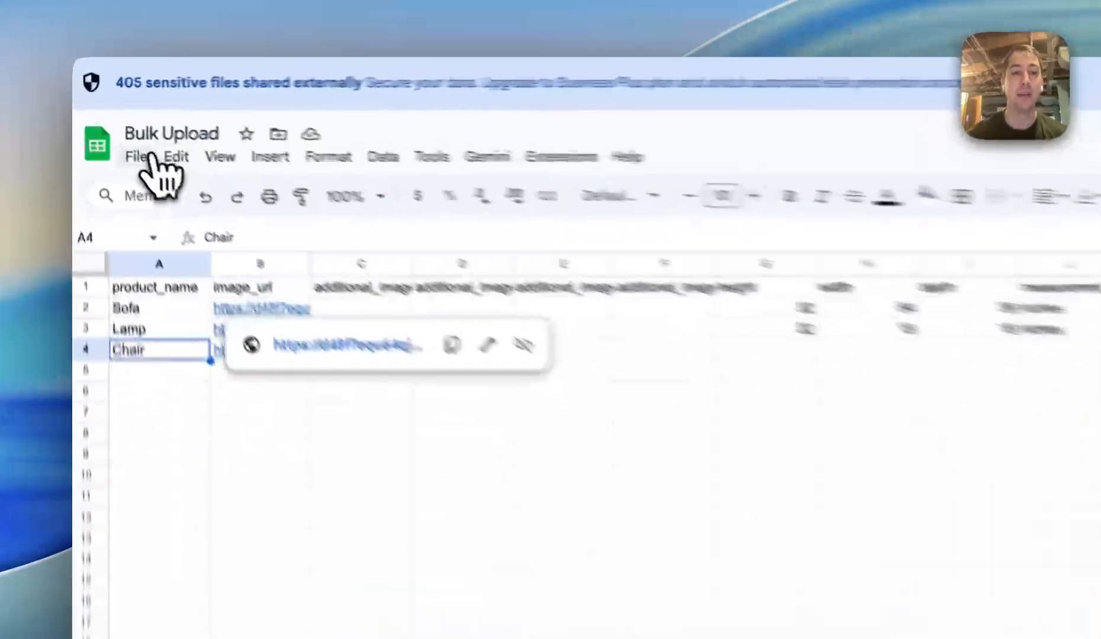
Download the Bulk Upload sheet as a CSV file
{"action": "left_click", "coordinate": [108, 130]}
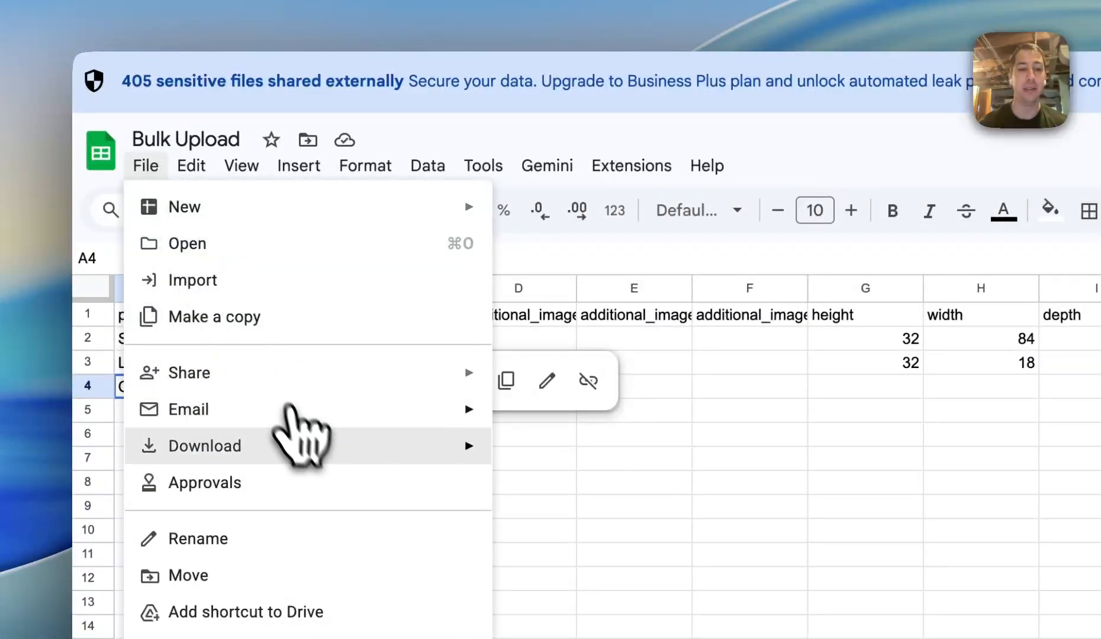
{"action": "mouse_move", "coordinate": [304, 441]}
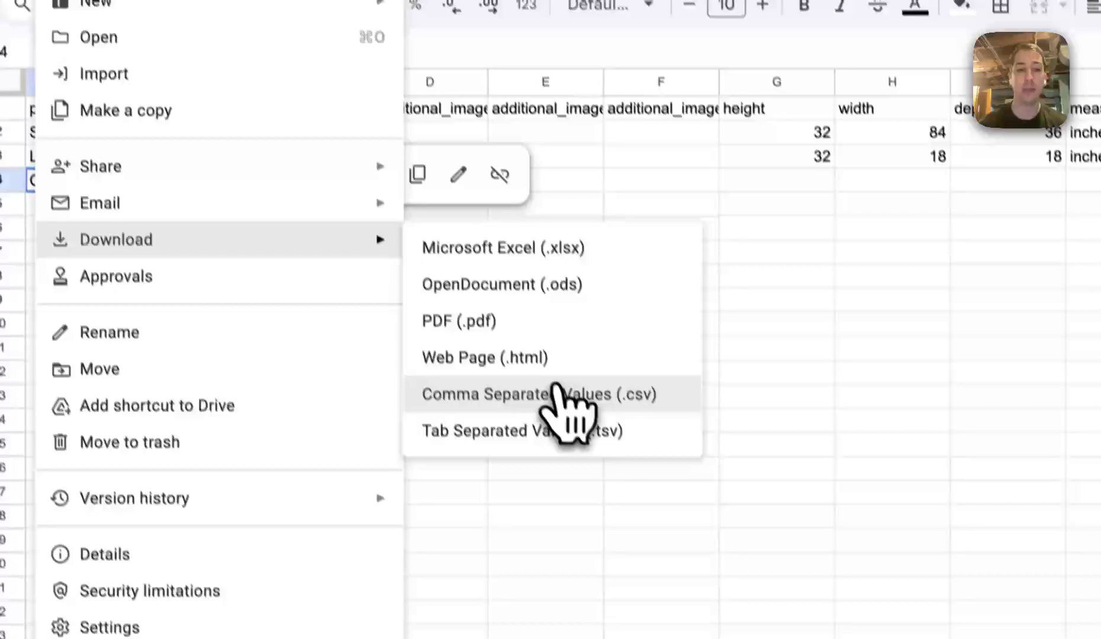
{"action": "left_click", "coordinate": [651, 606]}
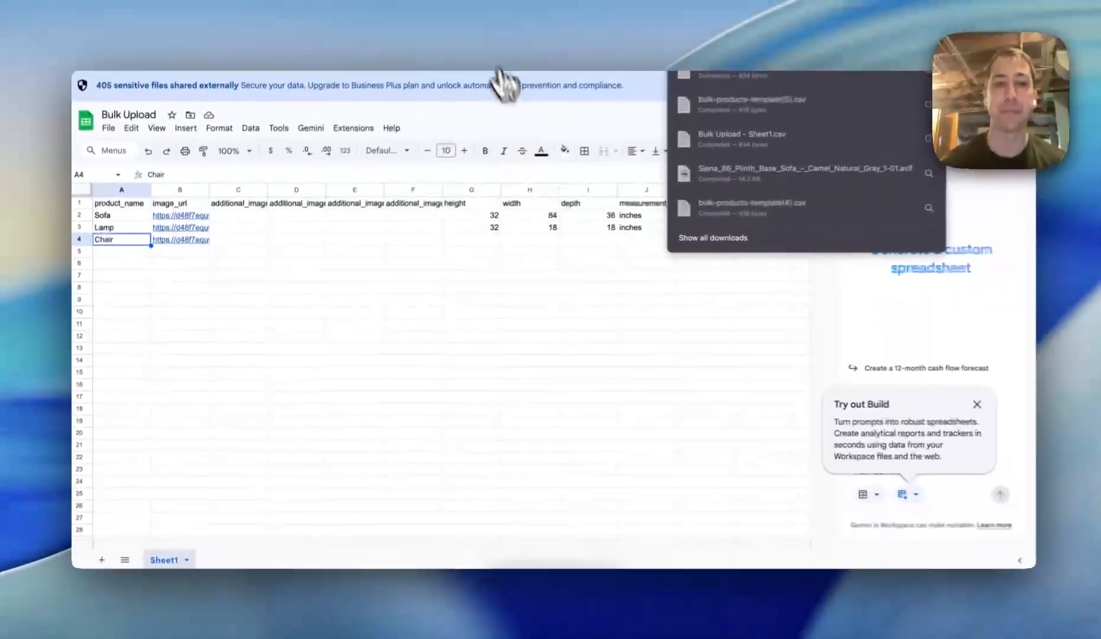
Return to All3D and drop the downloaded CSV onto the bulk upload area to import the products
{"action": "left_click", "coordinate": [485, 27]}
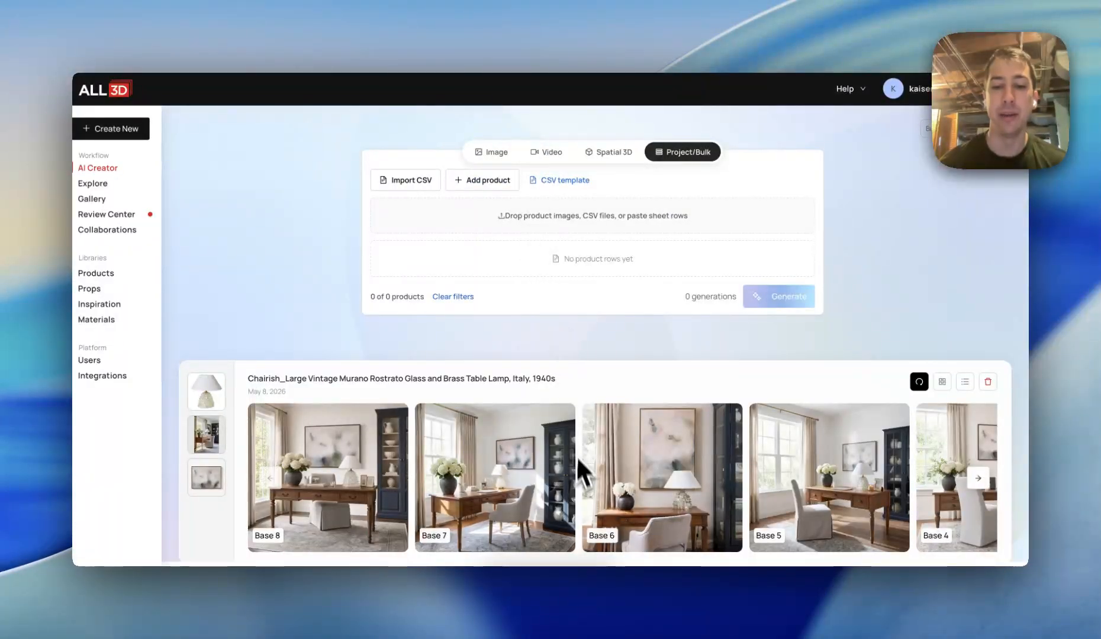
{"action": "left_click", "coordinate": [589, 583]}
{"action": "left_click_drag", "start_coordinate": [586, 546], "coordinate": [558, 215]}
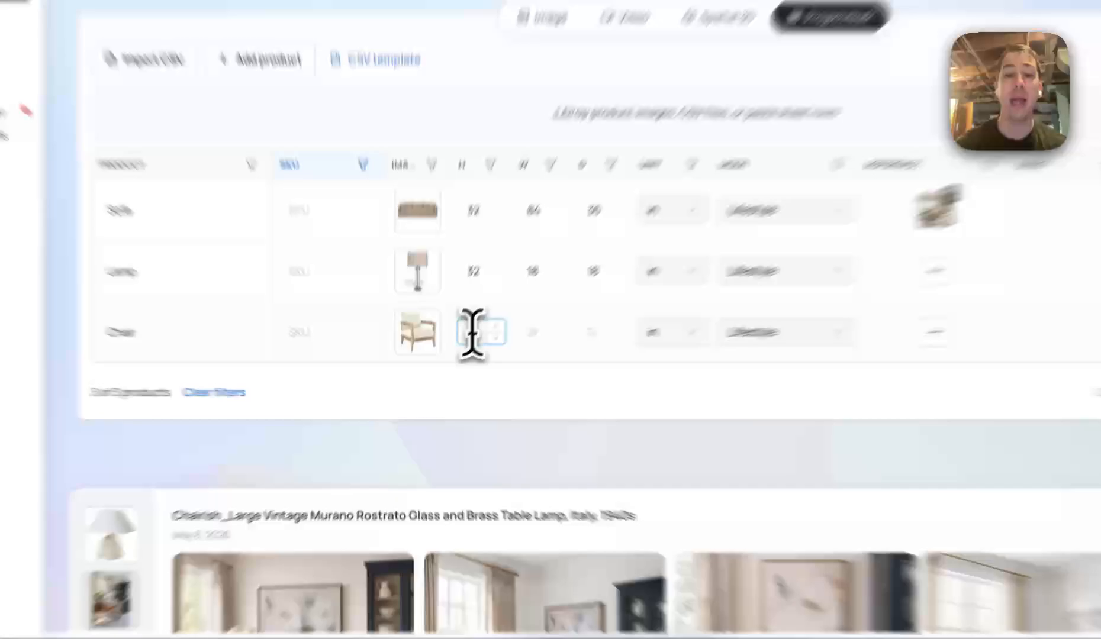
Set the Chair row's dimensions to height 34, width 32 and depth 34
{"action": "left_click", "coordinate": [446, 362]}
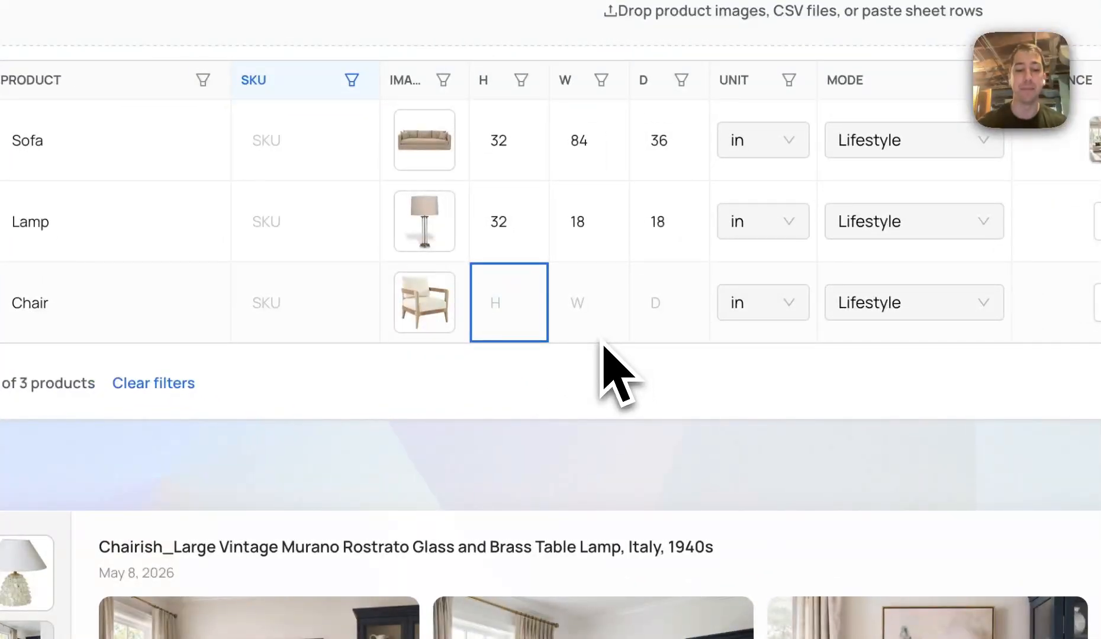
{"action": "type", "text": "34"}
{"action": "key", "text": "Tab"}
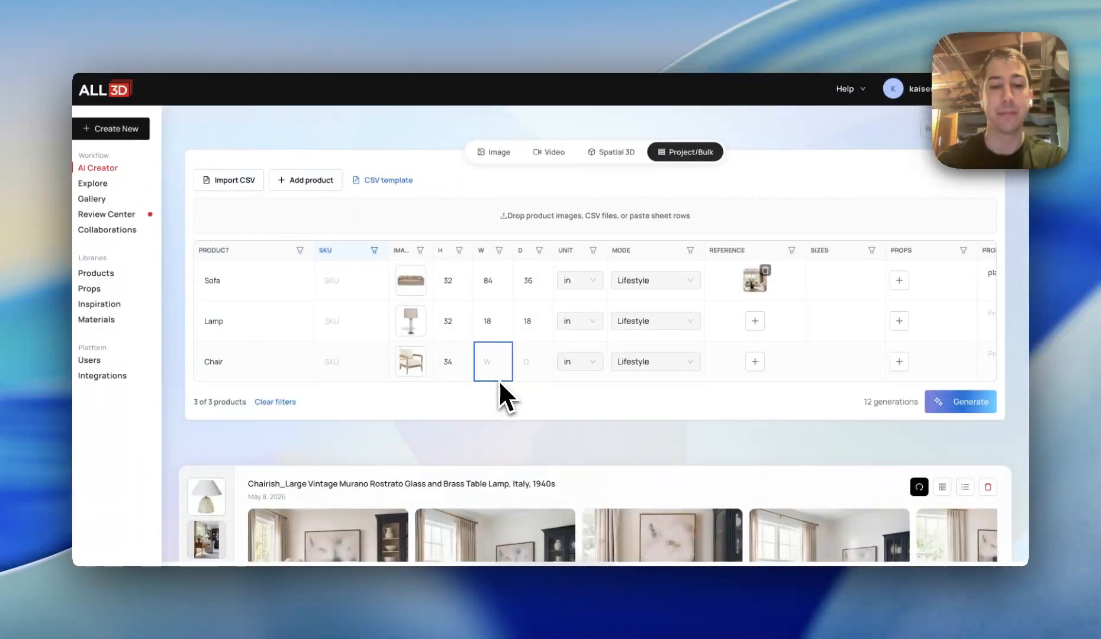
{"action": "type", "text": "32"}
{"action": "key", "text": "Tab"}
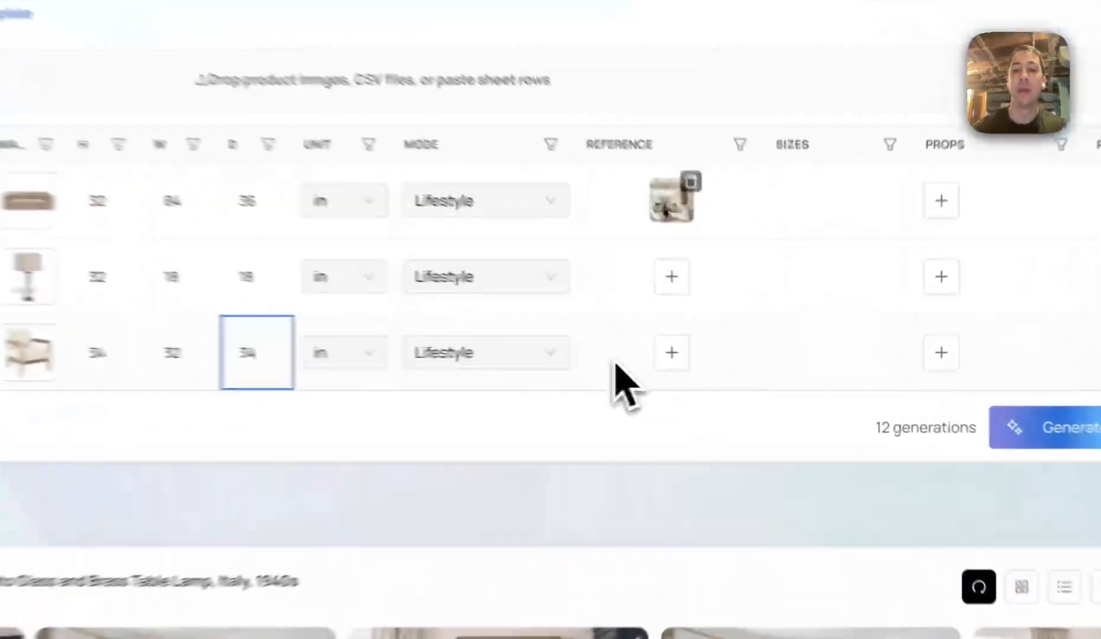
{"action": "left_click", "coordinate": [722, 362]}
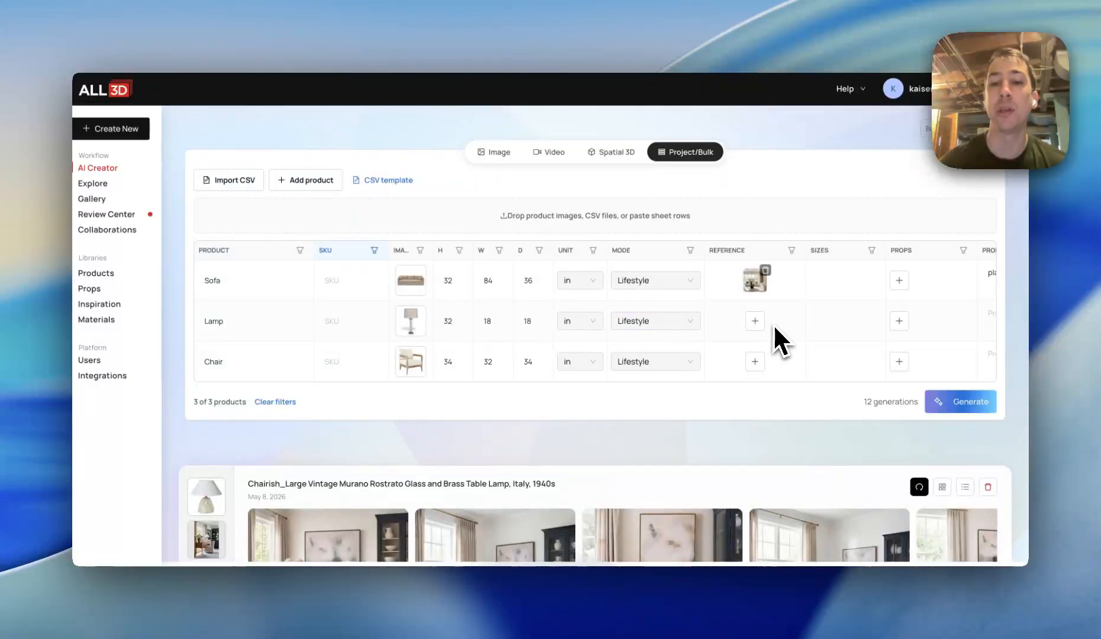
Add the bedroom inspiration image from the library as the Lamp row's reference
{"action": "left_click", "coordinate": [756, 323]}
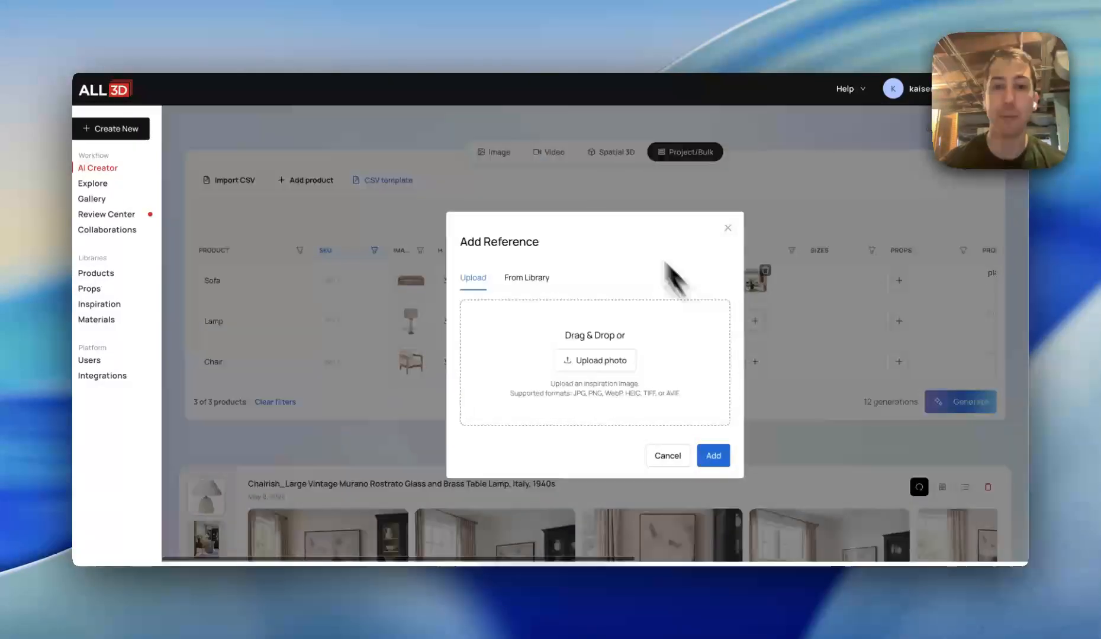
{"action": "left_click", "coordinate": [533, 278]}
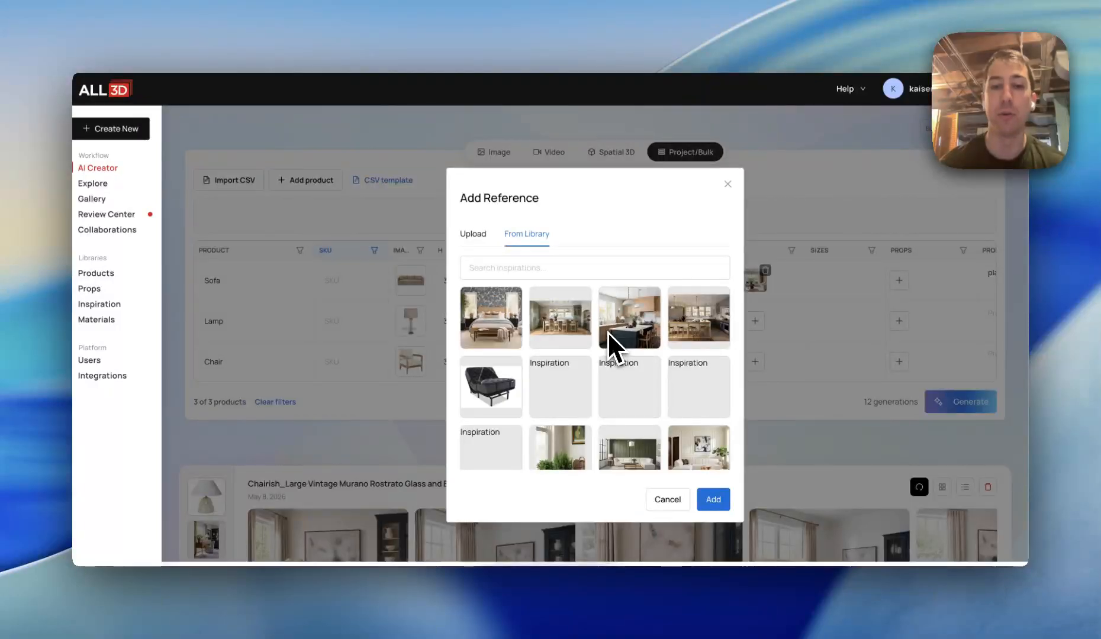
{"action": "left_click", "coordinate": [504, 331]}
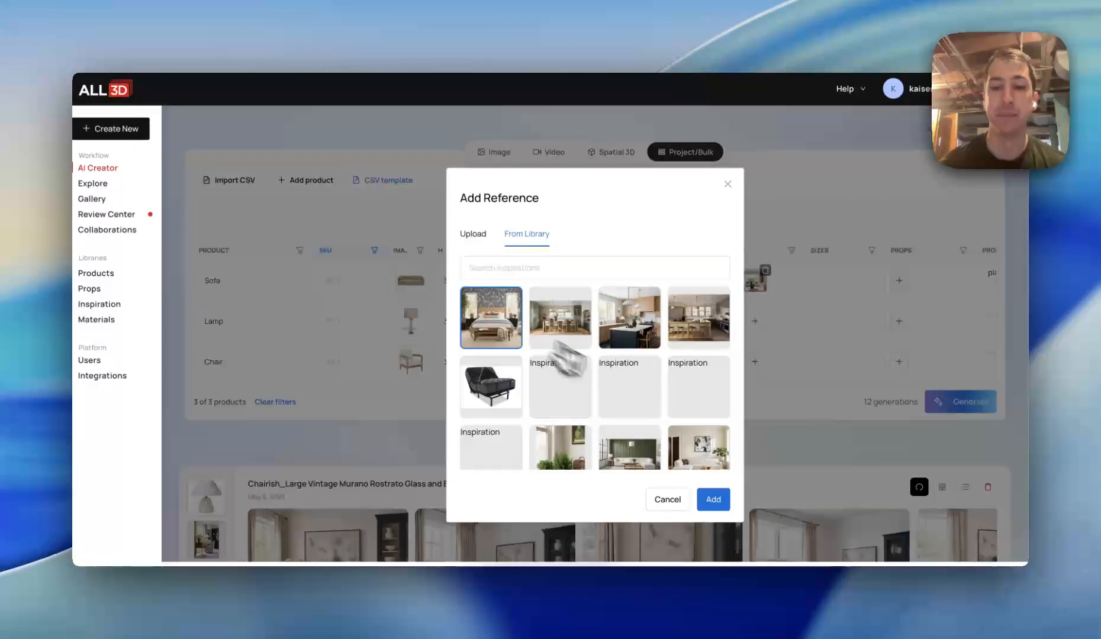
{"action": "left_click", "coordinate": [713, 500]}
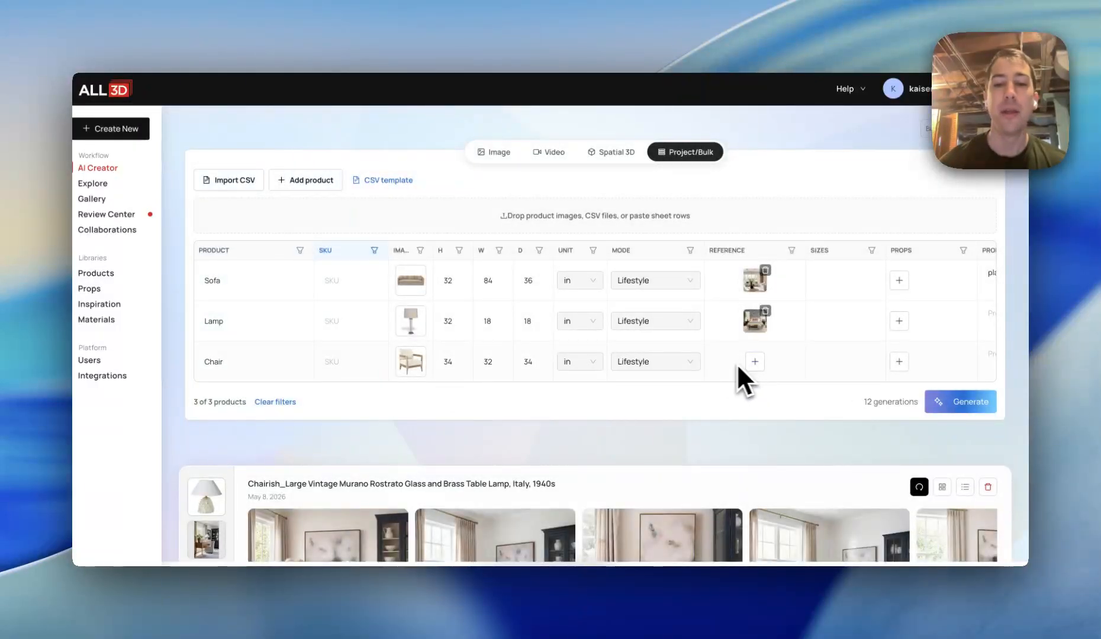
Add the framed abstract artwork from the prop library to the Lamp row
{"action": "scroll", "coordinate": [831, 336], "scroll_direction": "right", "scroll_amount": 5}
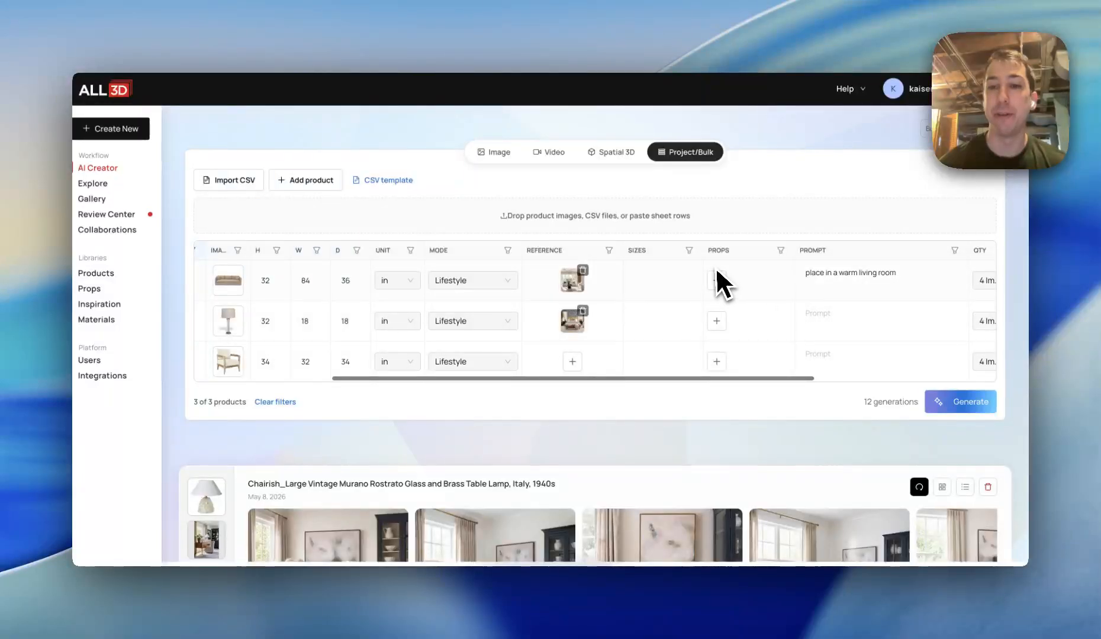
{"action": "left_click", "coordinate": [716, 321]}
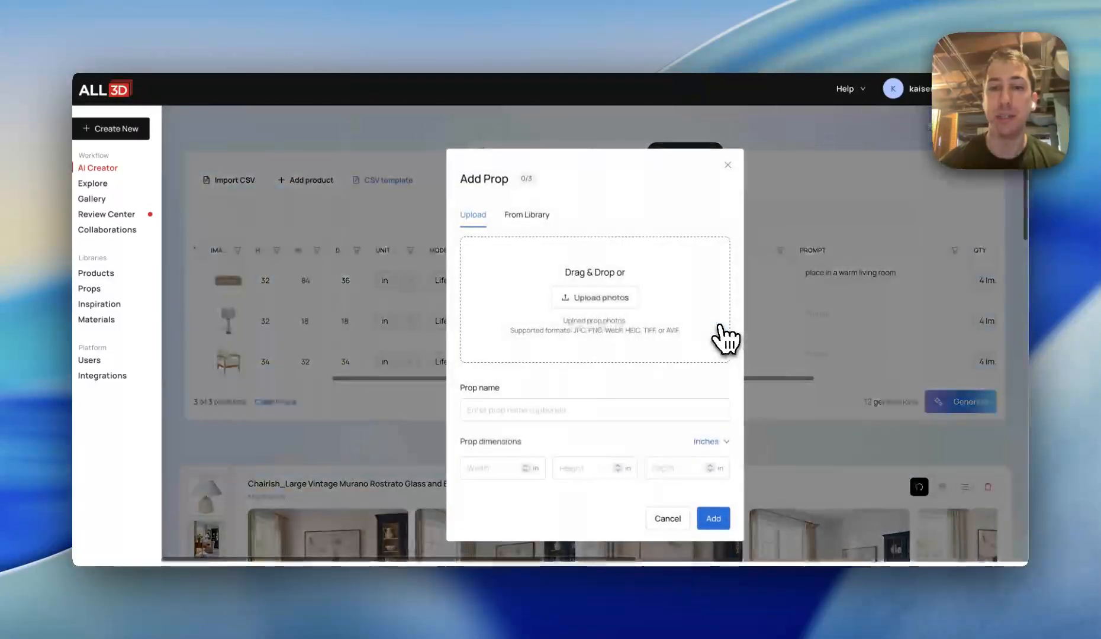
{"action": "left_click", "coordinate": [536, 224]}
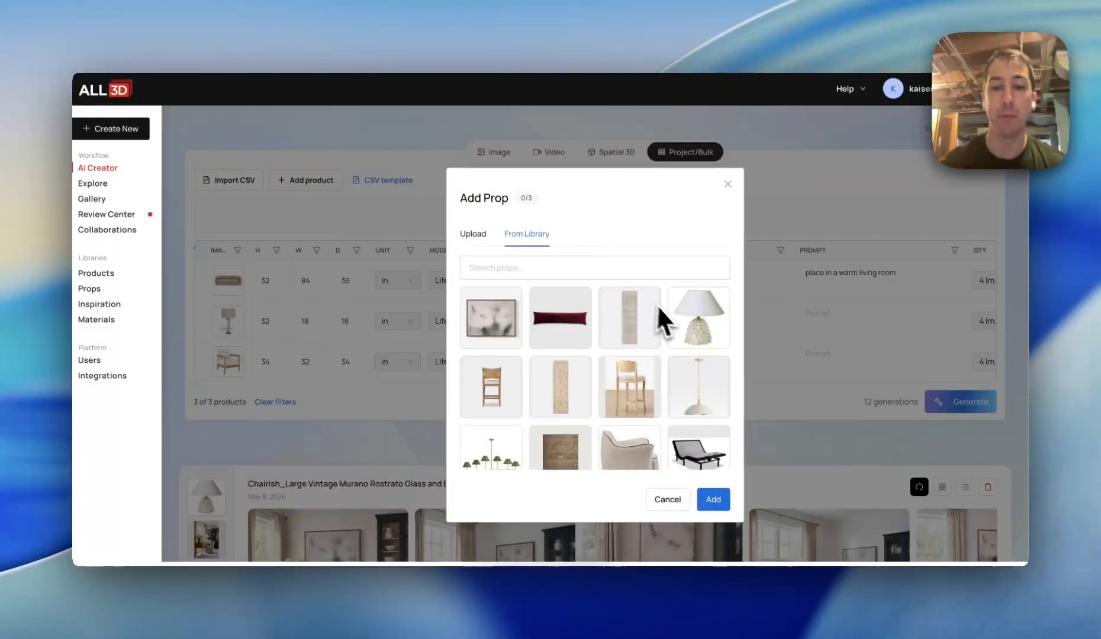
{"action": "scroll", "coordinate": [622, 393], "scroll_direction": "down", "scroll_amount": 1}
{"action": "left_click", "coordinate": [508, 330]}
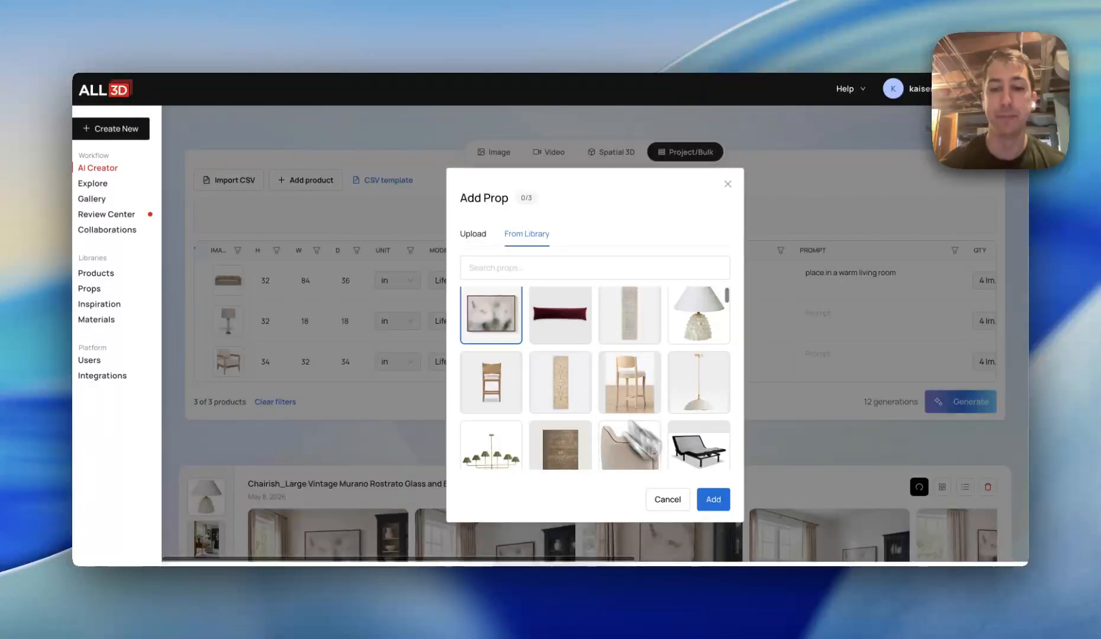
{"action": "left_click", "coordinate": [713, 500]}
Add a tall cabinet from the prop library as a second prop on the Lamp row
{"action": "left_click", "coordinate": [745, 323]}
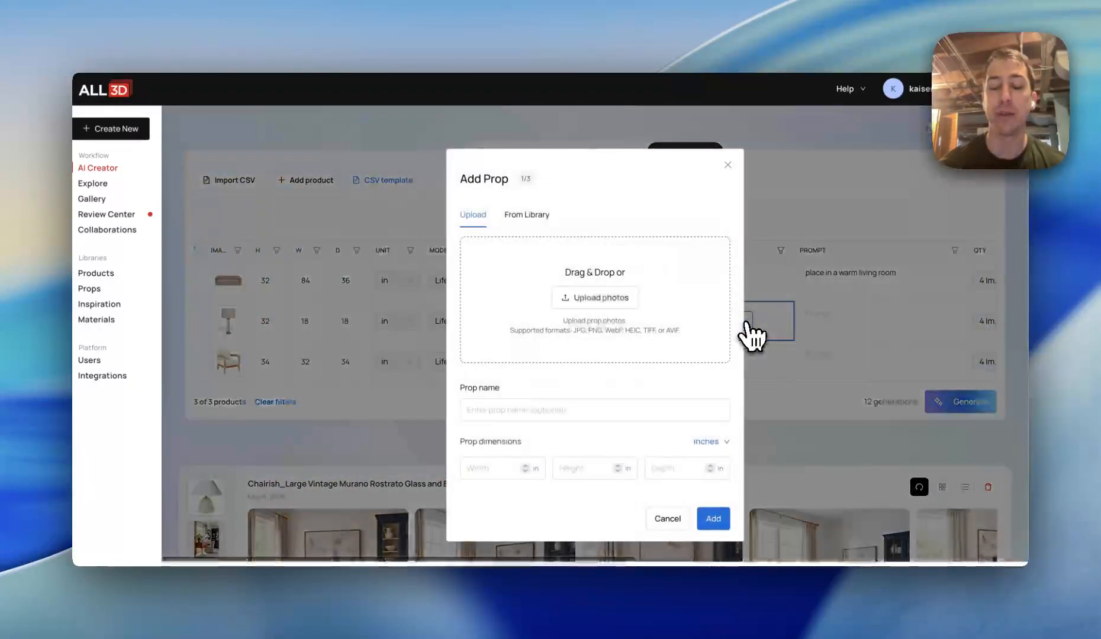
{"action": "left_click", "coordinate": [540, 220]}
{"action": "scroll", "coordinate": [609, 408], "scroll_direction": "down", "scroll_amount": 10}
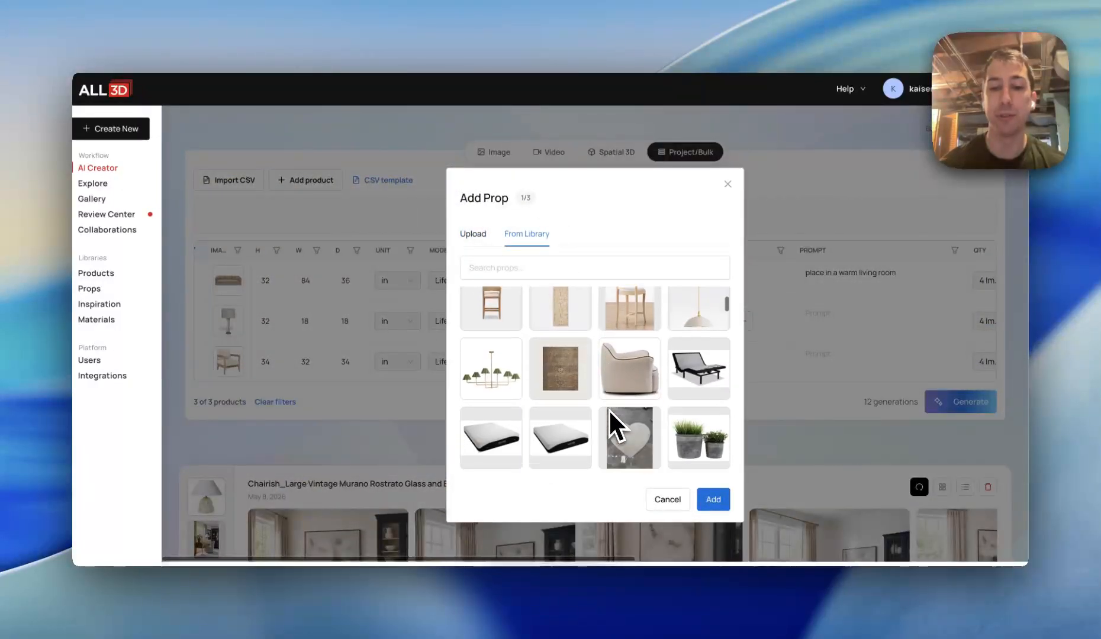
{"action": "scroll", "coordinate": [609, 412], "scroll_direction": "down", "scroll_amount": 5}
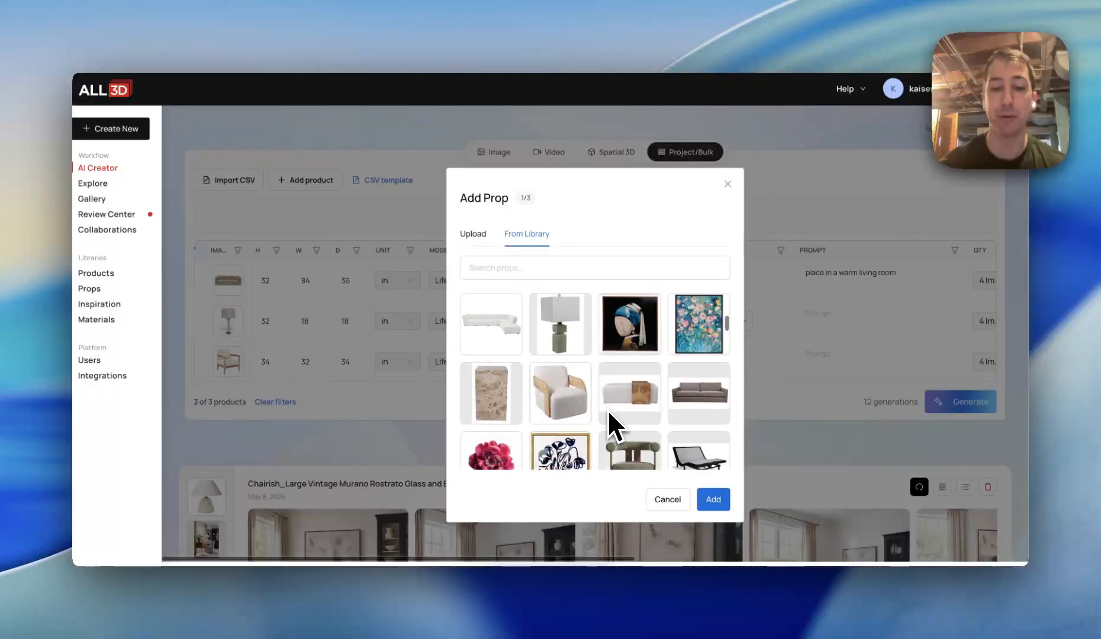
{"action": "scroll", "coordinate": [603, 432], "scroll_direction": "down", "scroll_amount": 2}
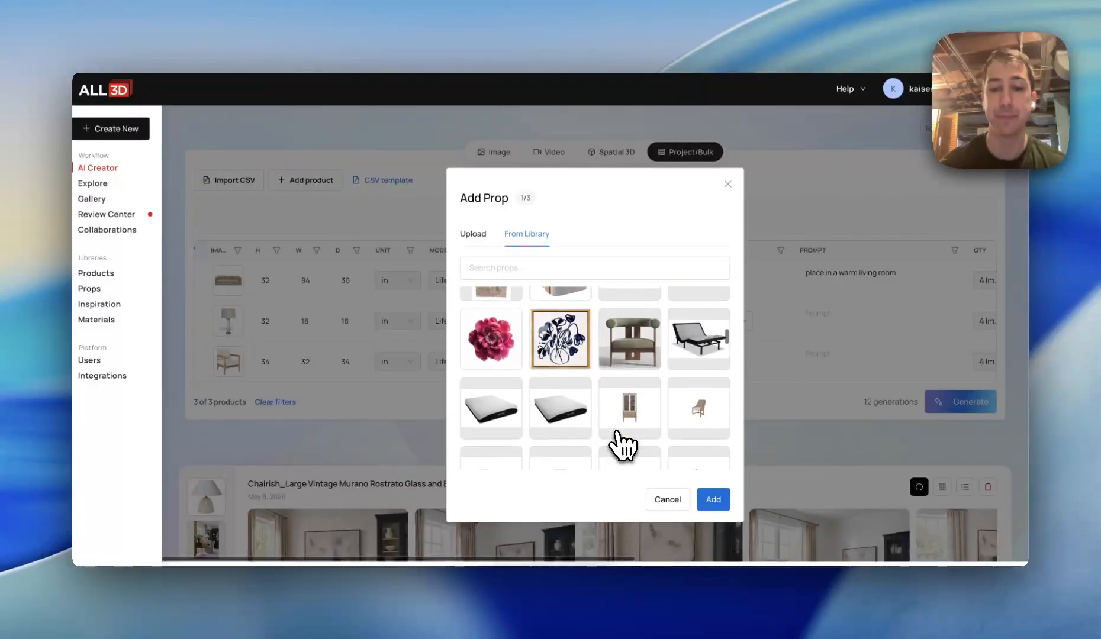
{"action": "left_click", "coordinate": [630, 361]}
{"action": "left_click", "coordinate": [712, 500]}
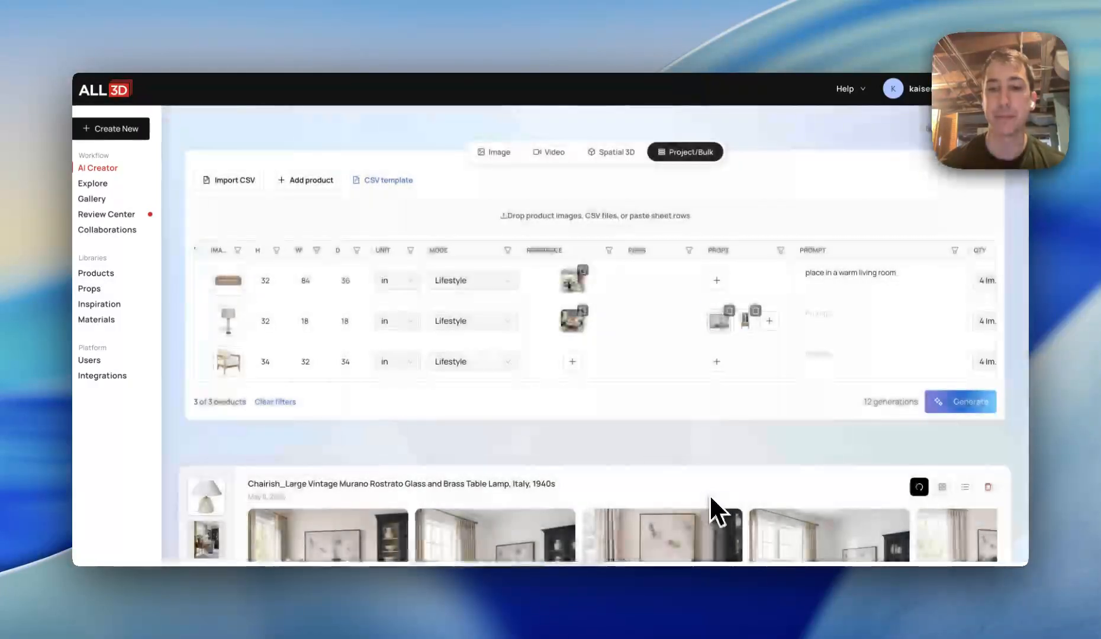
Examine the quantity and assignee options for the product rows
{"action": "scroll", "coordinate": [775, 343], "scroll_direction": "right", "scroll_amount": 4}
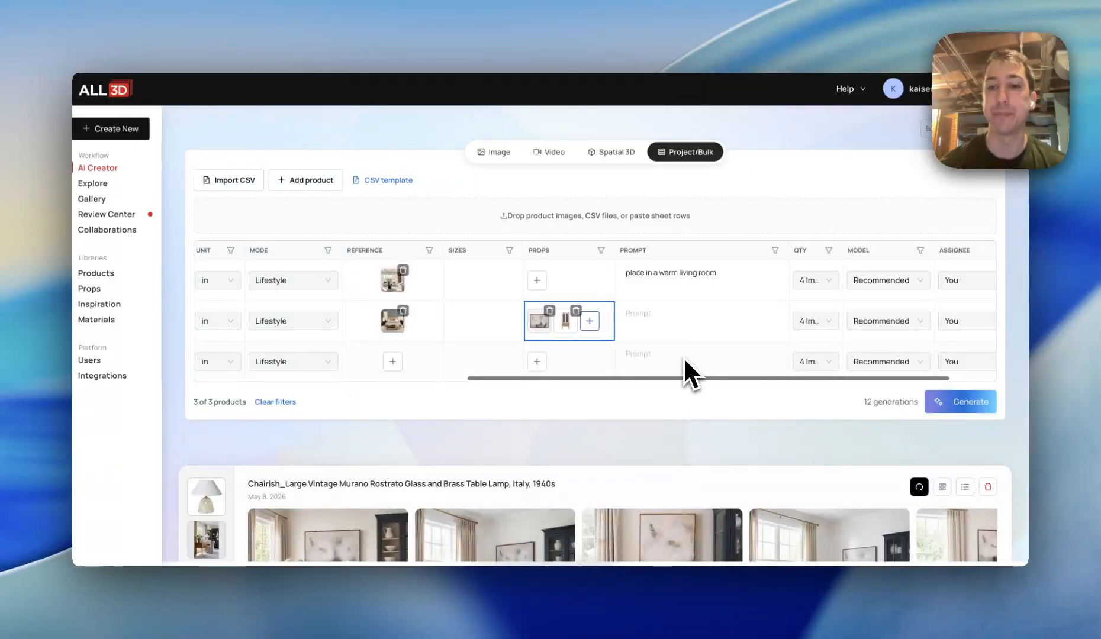
{"action": "scroll", "coordinate": [793, 336], "scroll_direction": "right", "scroll_amount": 3}
{"action": "left_click", "coordinate": [755, 280]}
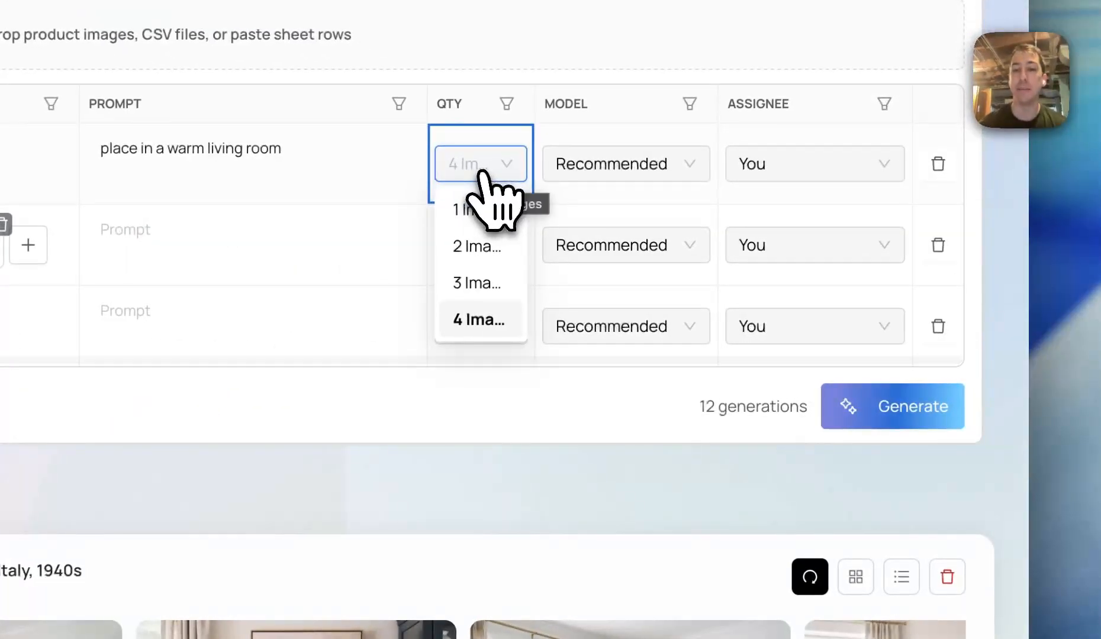
{"action": "left_click", "coordinate": [364, 249]}
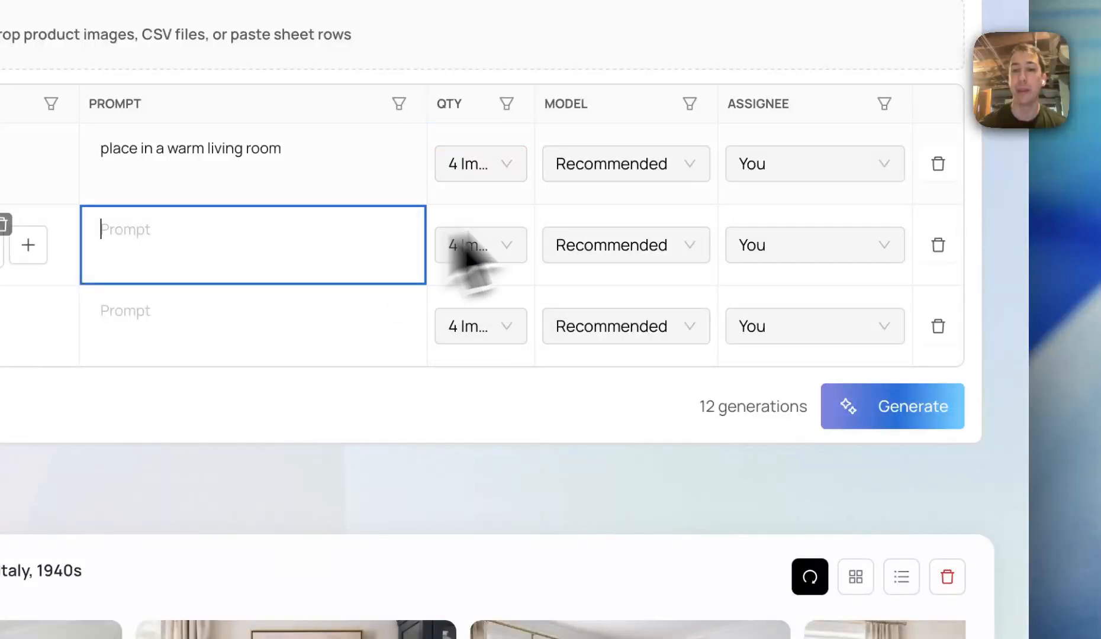
{"action": "left_click", "coordinate": [804, 244]}
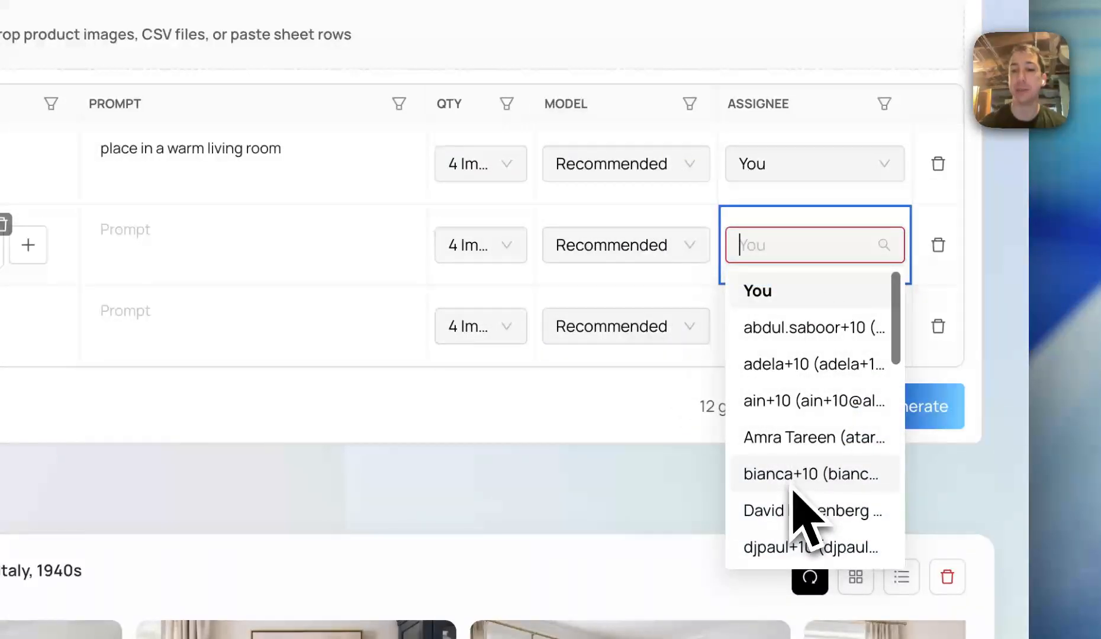
{"action": "left_click", "coordinate": [819, 245]}
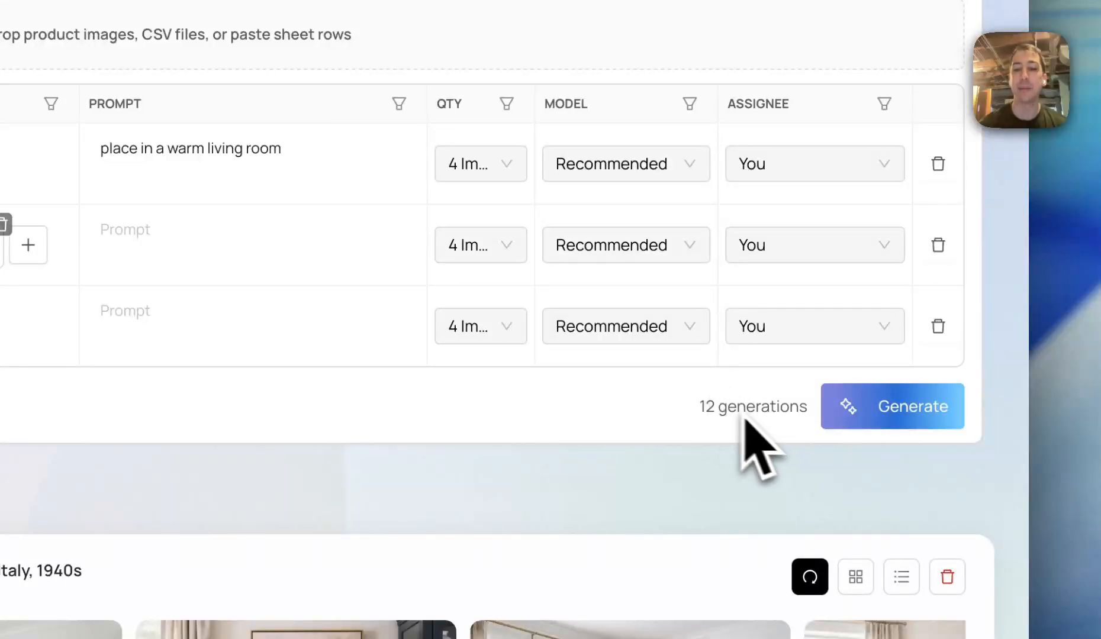
{"action": "left_click_drag", "start_coordinate": [701, 409], "coordinate": [775, 413]}
{"action": "left_click", "coordinate": [776, 413]}
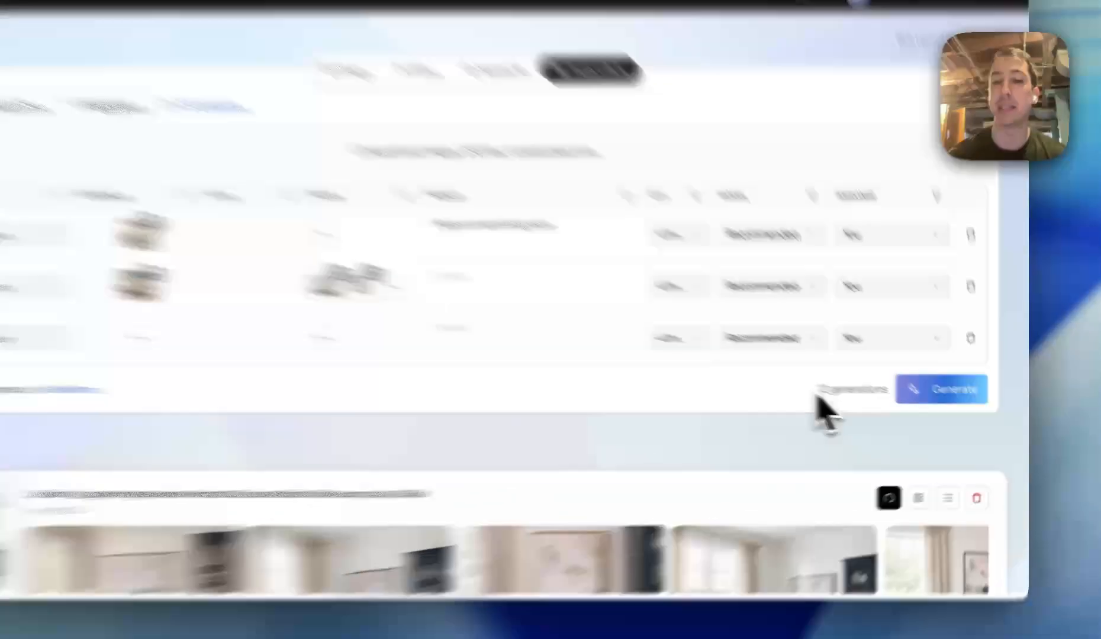
Set the Chair row's quantity to 2 images
{"action": "left_click_drag", "start_coordinate": [864, 403], "coordinate": [884, 403]}
{"action": "left_click", "coordinate": [752, 361]}
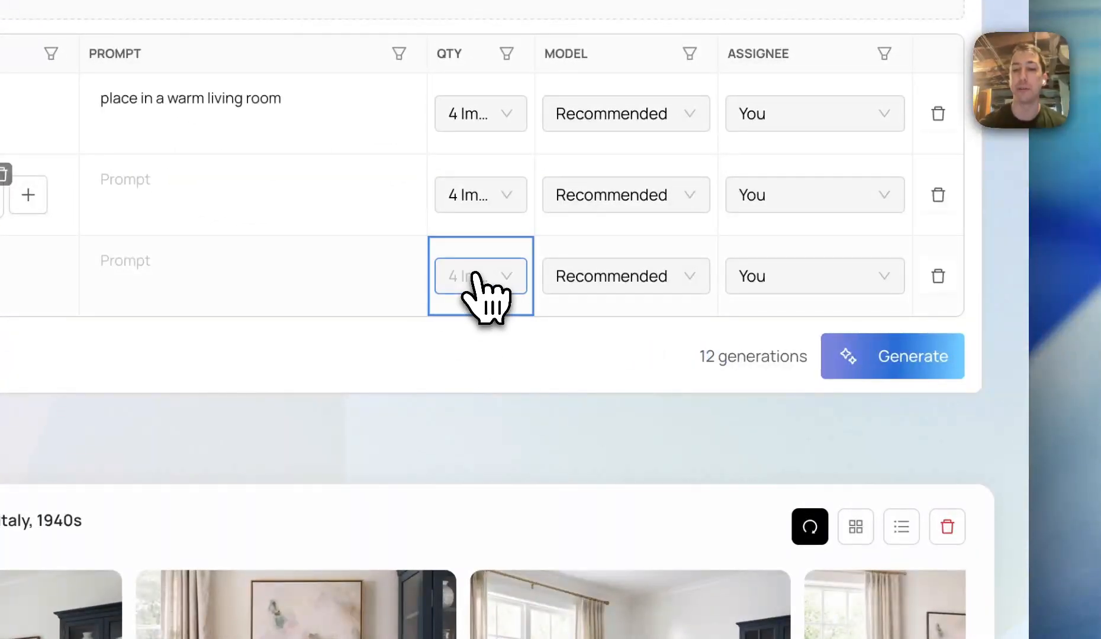
{"action": "left_click", "coordinate": [479, 359]}
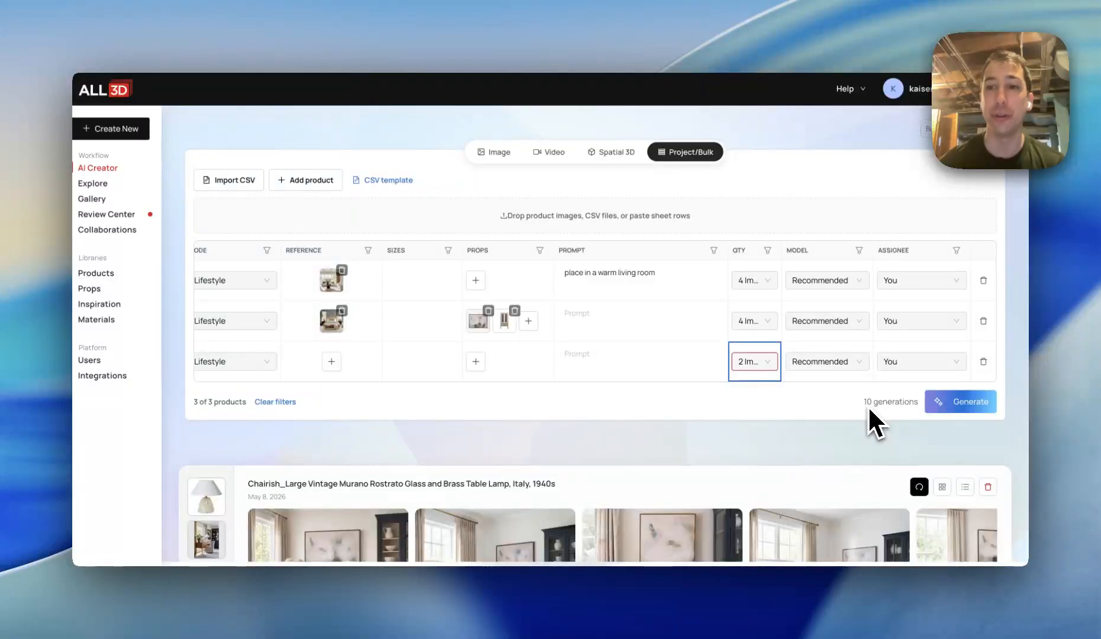
Change the Chair row's mode to Dimension Overlays
{"action": "scroll", "coordinate": [545, 359], "scroll_direction": "left", "scroll_amount": 5}
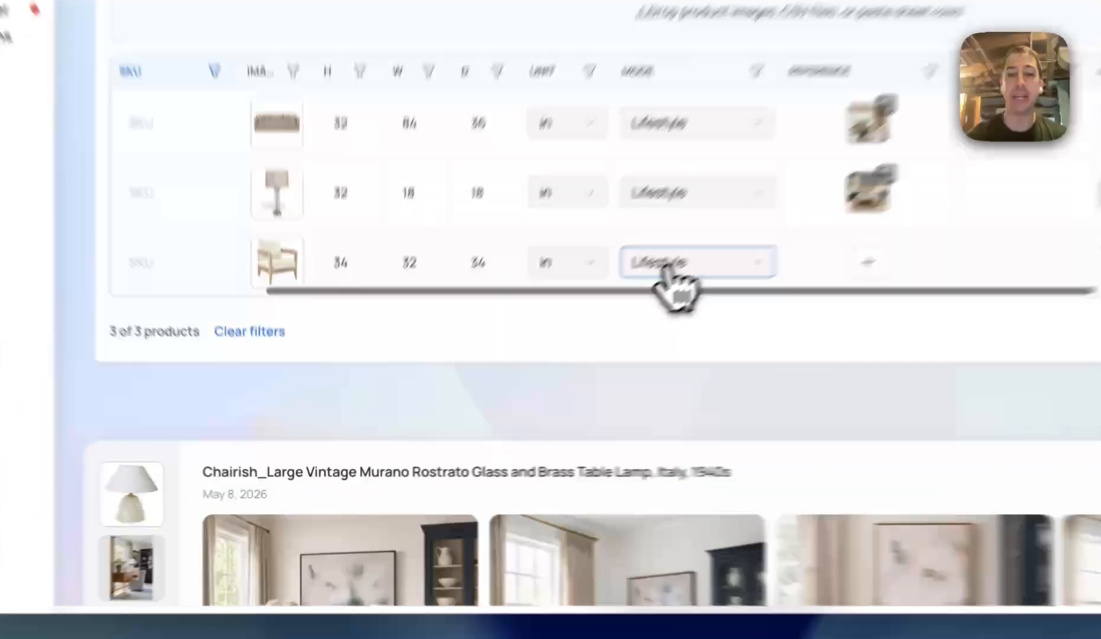
{"action": "left_click", "coordinate": [535, 363]}
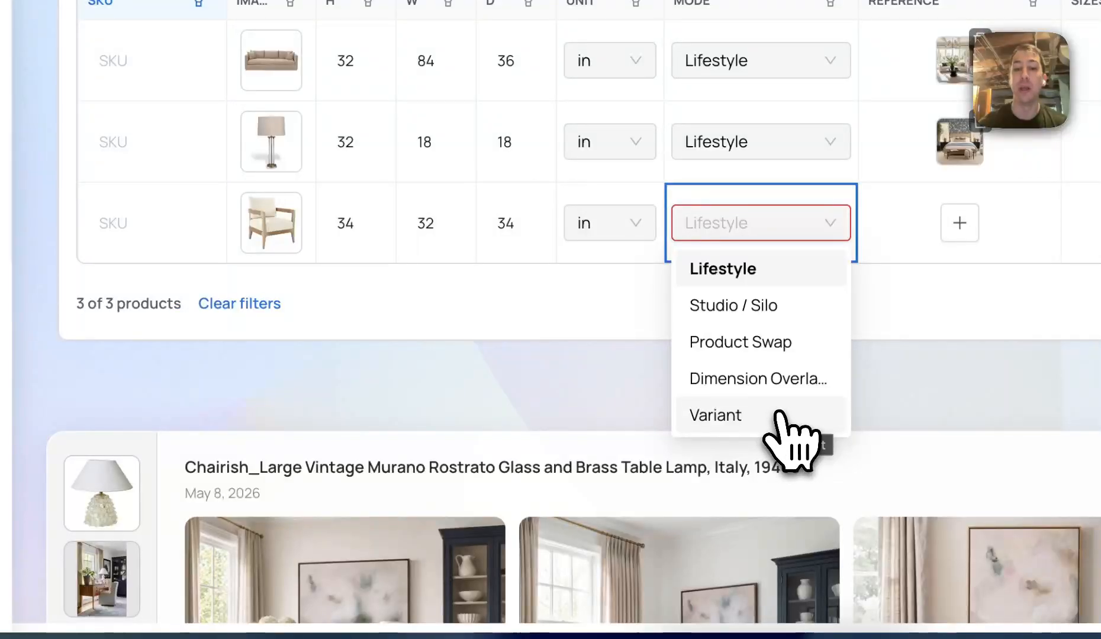
{"action": "left_click", "coordinate": [782, 380]}
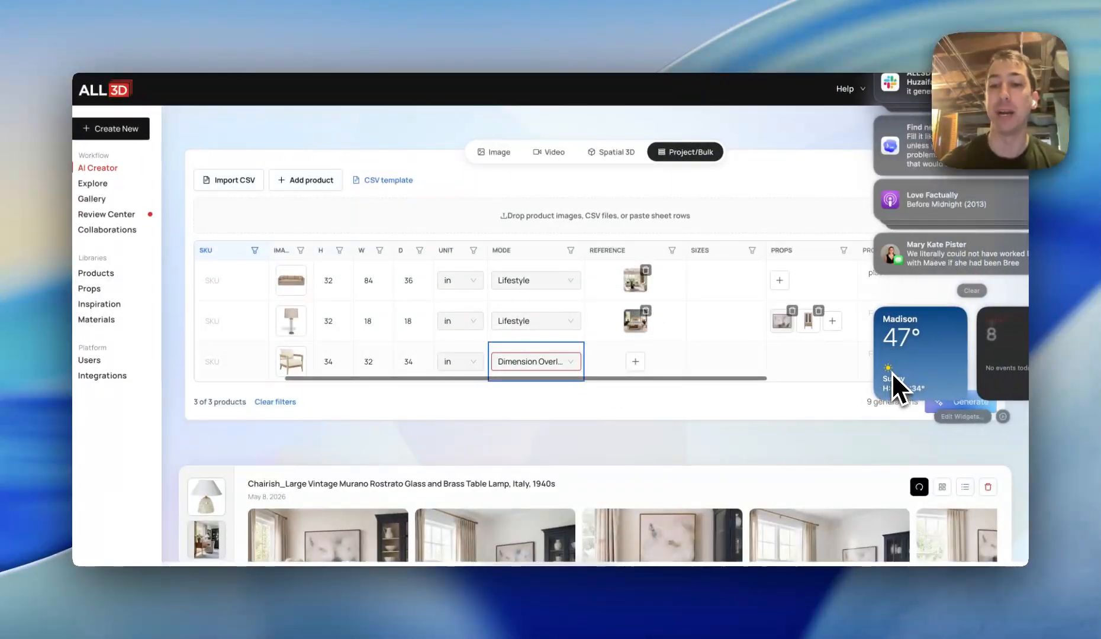
Switch the Chair row's mode to Variant
{"action": "scroll", "coordinate": [891, 382], "scroll_direction": "right", "scroll_amount": 5}
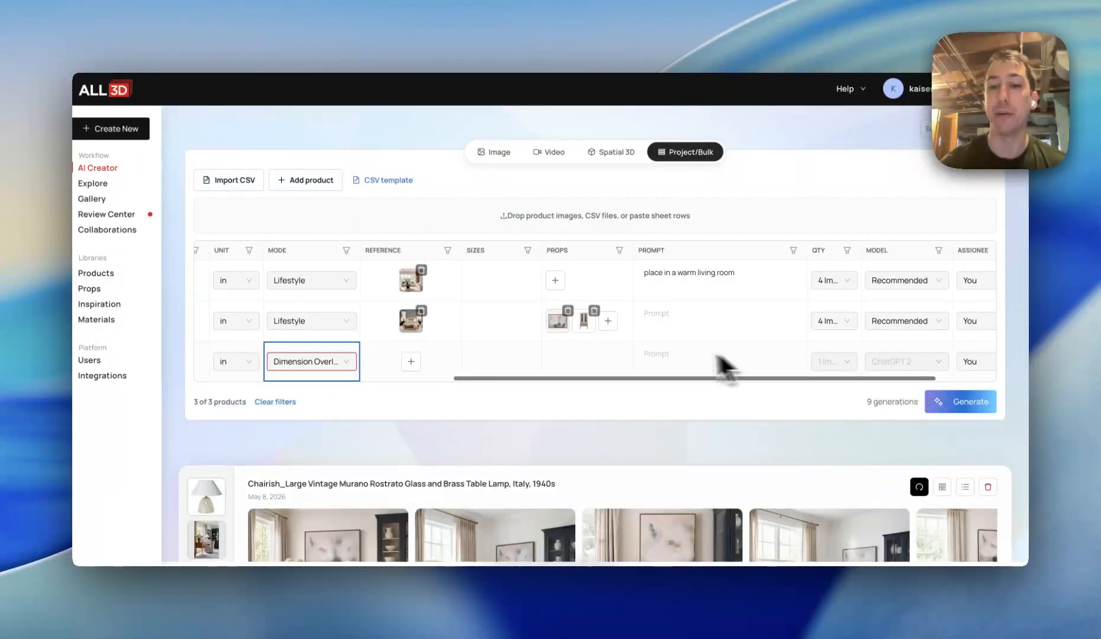
{"action": "scroll", "coordinate": [700, 379], "scroll_direction": "right", "scroll_amount": 3}
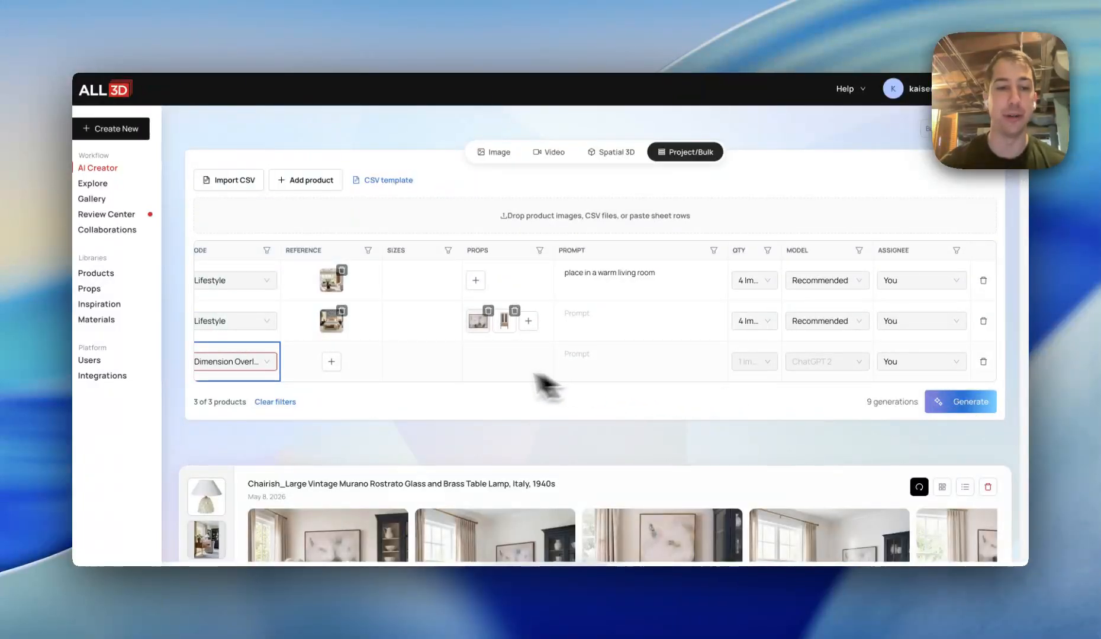
{"action": "scroll", "coordinate": [521, 382], "scroll_direction": "left", "scroll_amount": 5}
{"action": "left_click", "coordinate": [468, 363]}
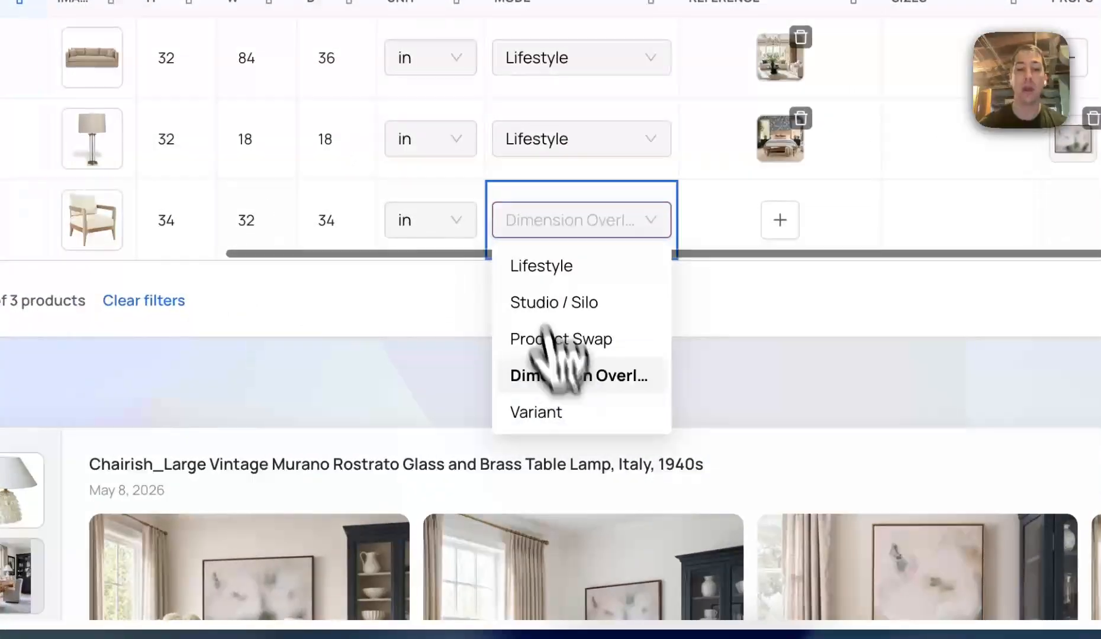
{"action": "left_click", "coordinate": [565, 413]}
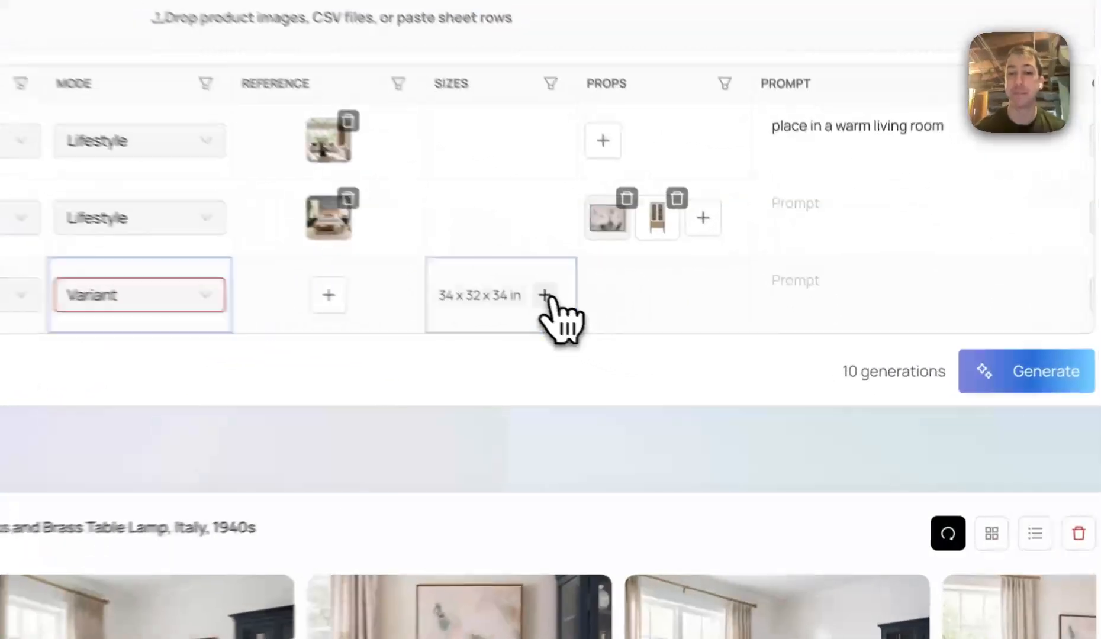
{"action": "left_click", "coordinate": [707, 362]}
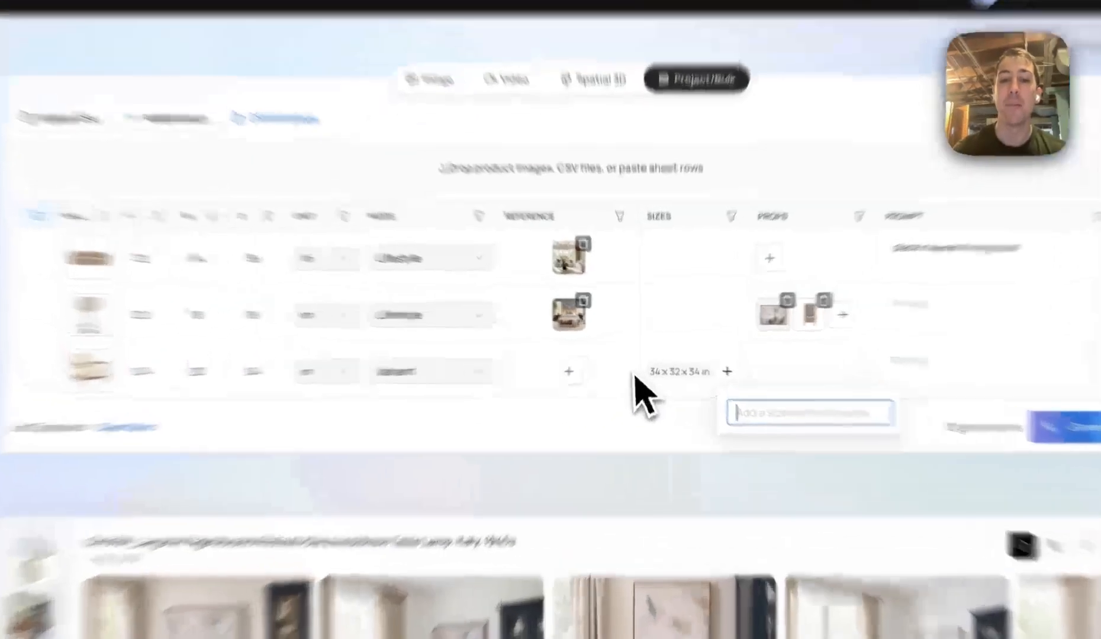
{"action": "left_click", "coordinate": [637, 361]}
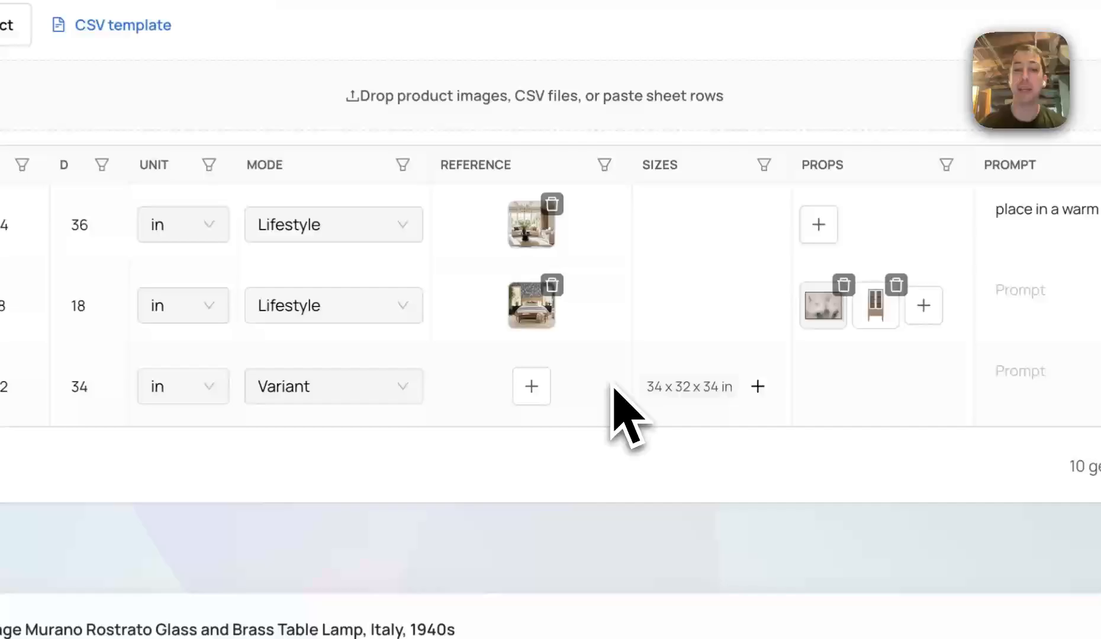
{"action": "left_click", "coordinate": [536, 392]}
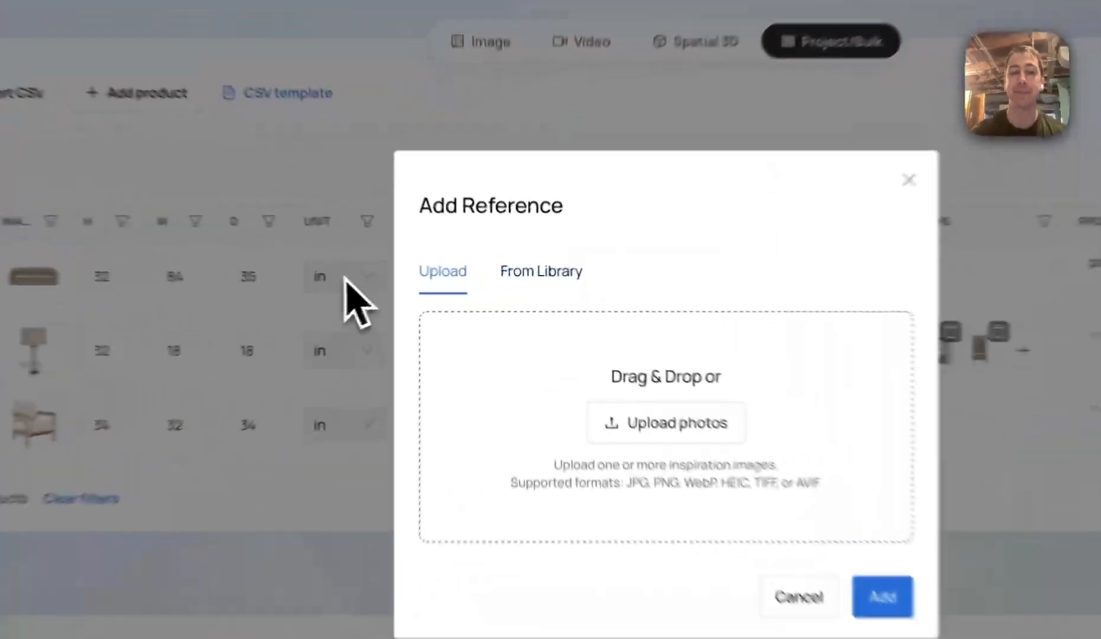
{"action": "left_click", "coordinate": [424, 294]}
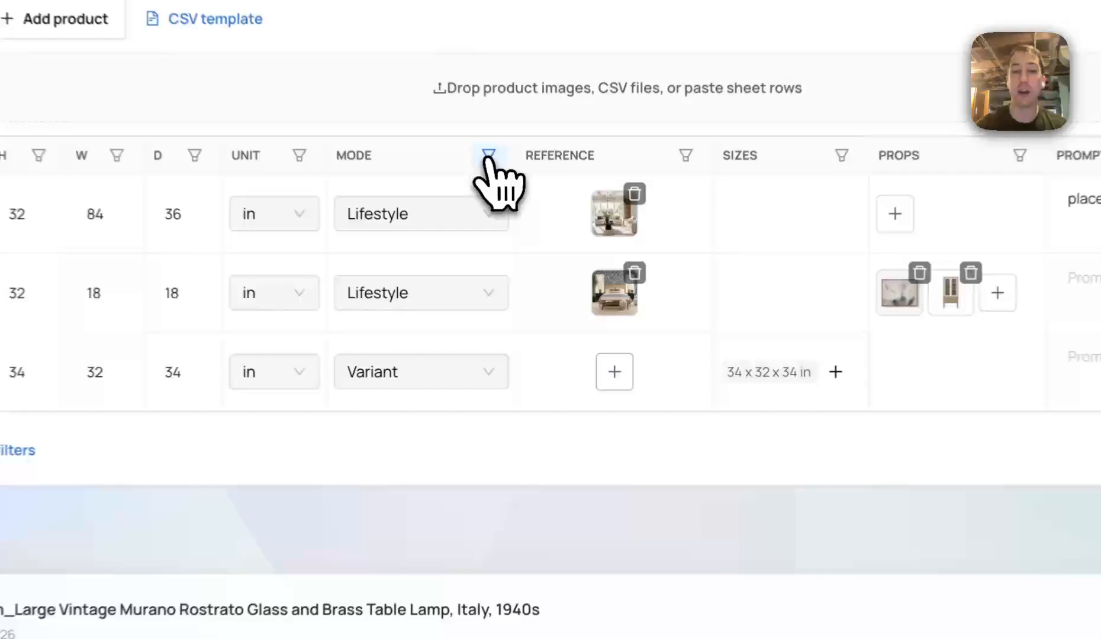
Apply the Dimension Overlays mode to all visible rows through the Mode column's bulk setting
{"action": "left_click", "coordinate": [529, 250]}
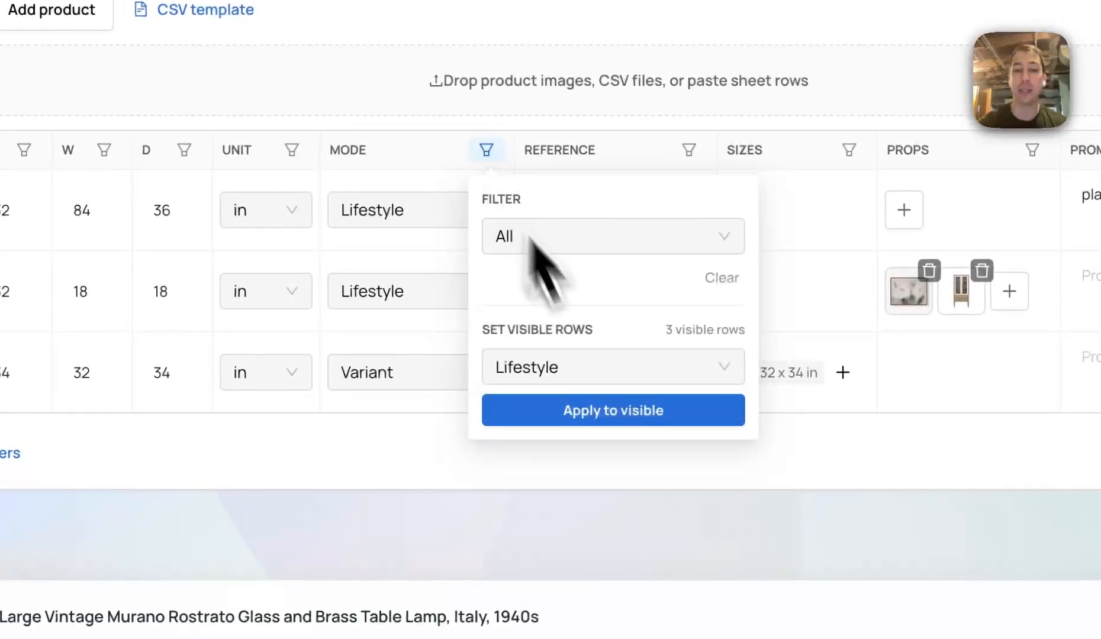
{"action": "left_click", "coordinate": [589, 361]}
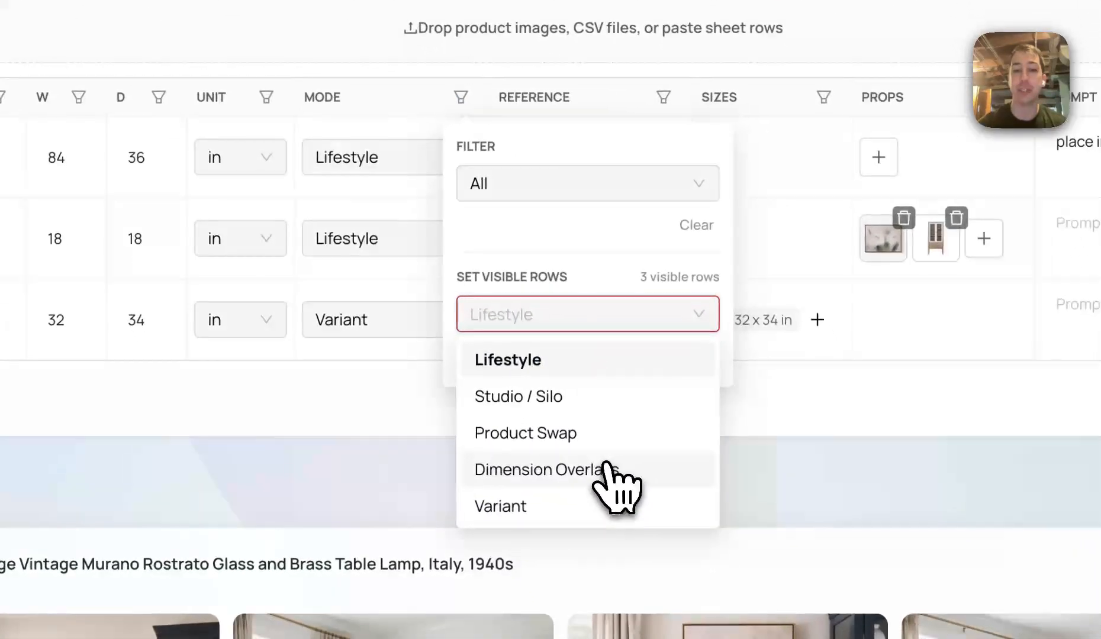
{"action": "left_click", "coordinate": [619, 505]}
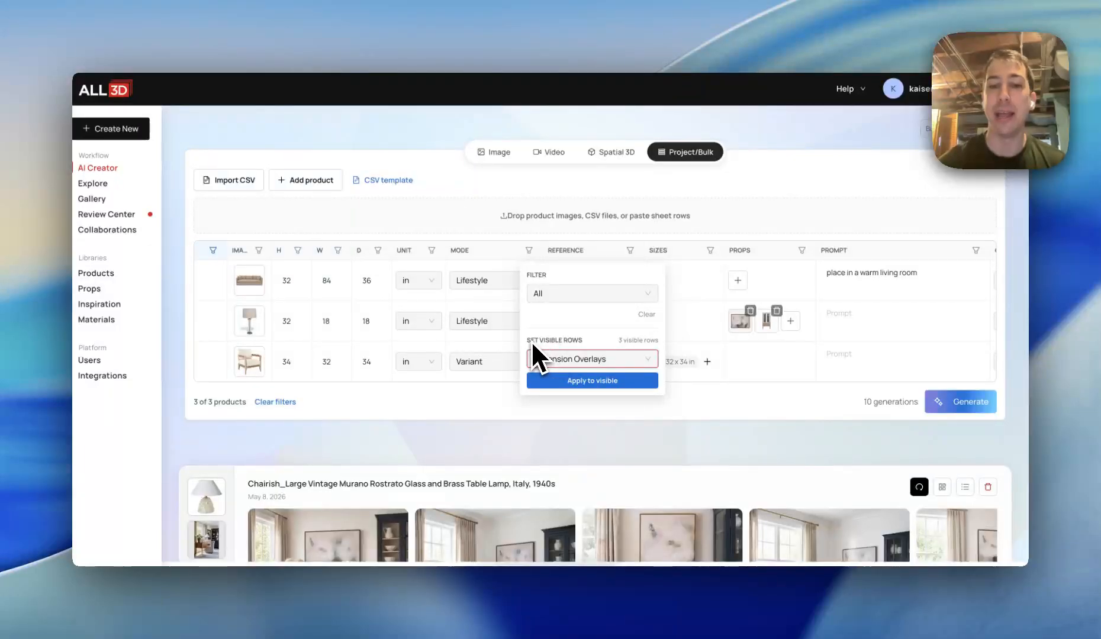
{"action": "left_click", "coordinate": [583, 359]}
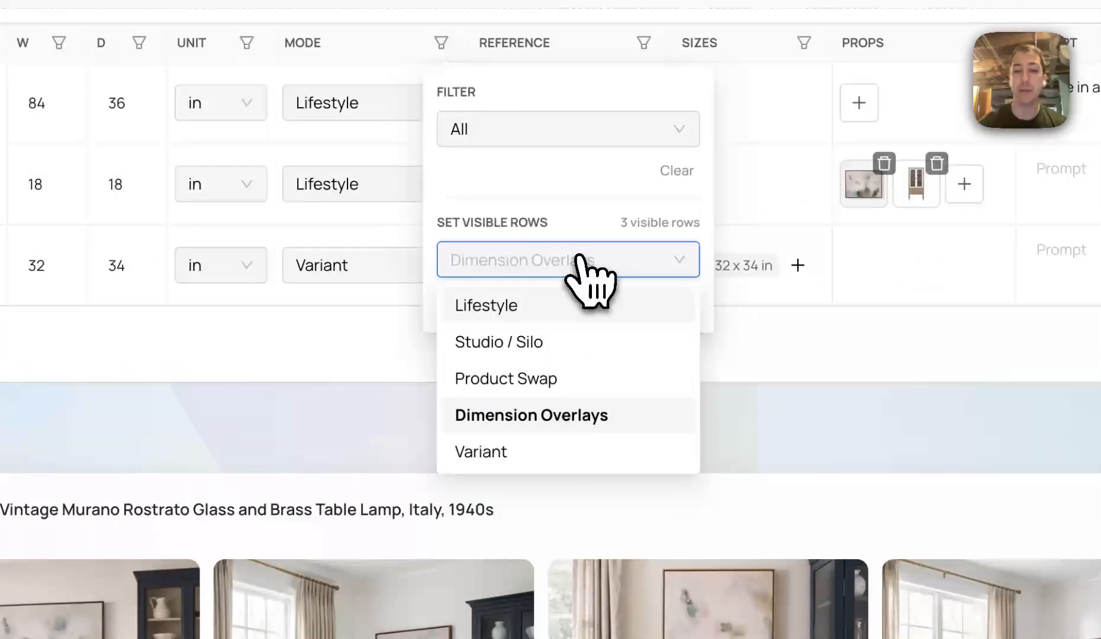
{"action": "left_click", "coordinate": [583, 261]}
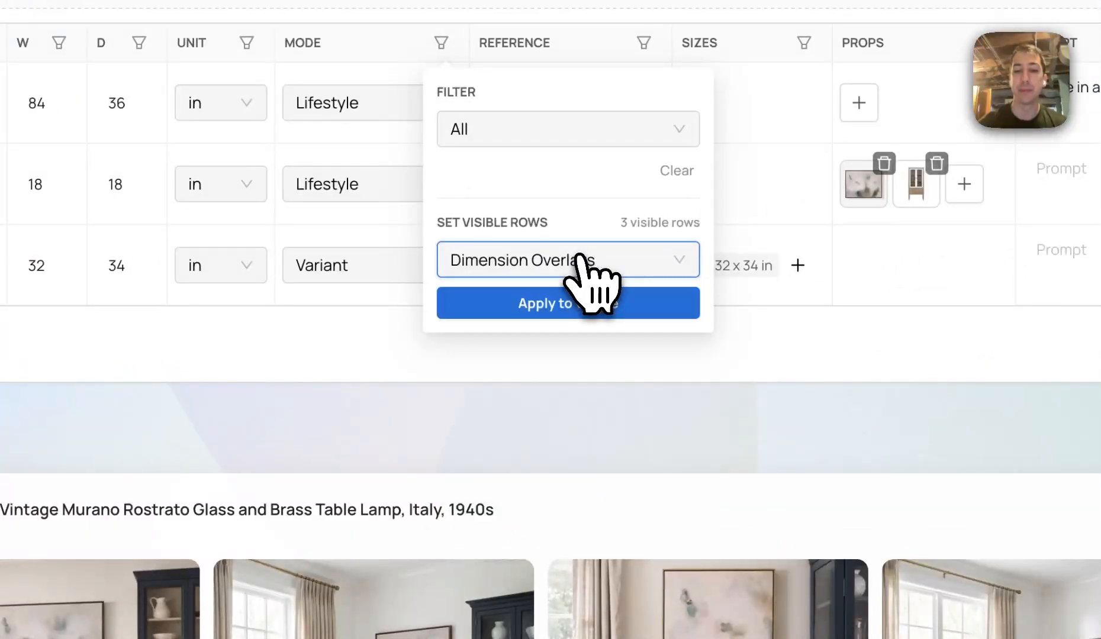
{"action": "left_click", "coordinate": [565, 303]}
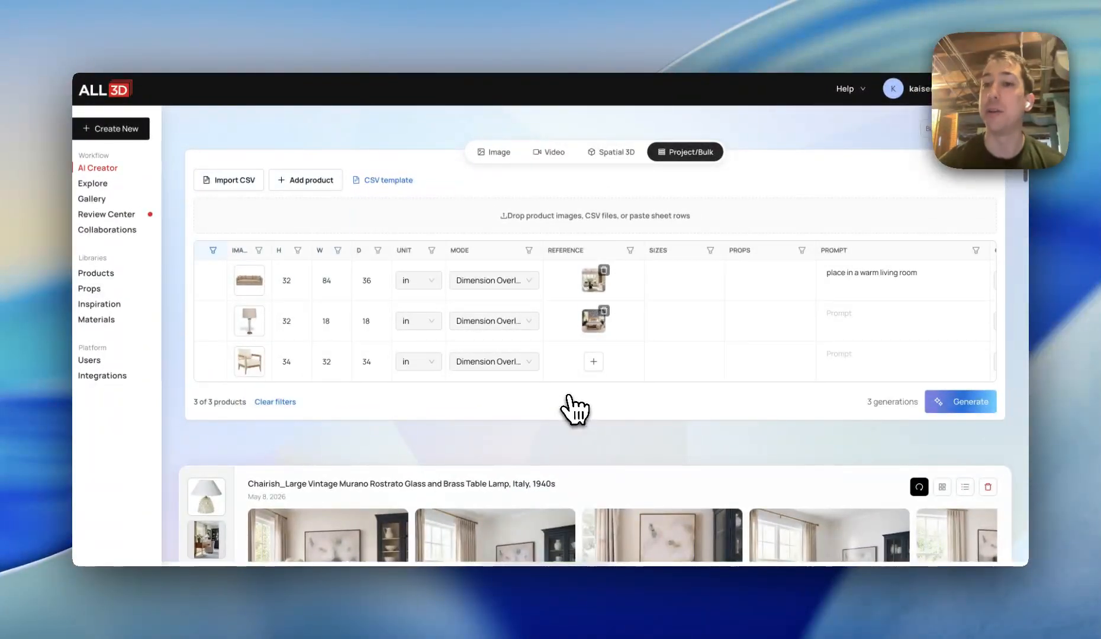
Rename the Sofa product as Seating
{"action": "scroll", "coordinate": [363, 340], "scroll_direction": "left", "scroll_amount": 5}
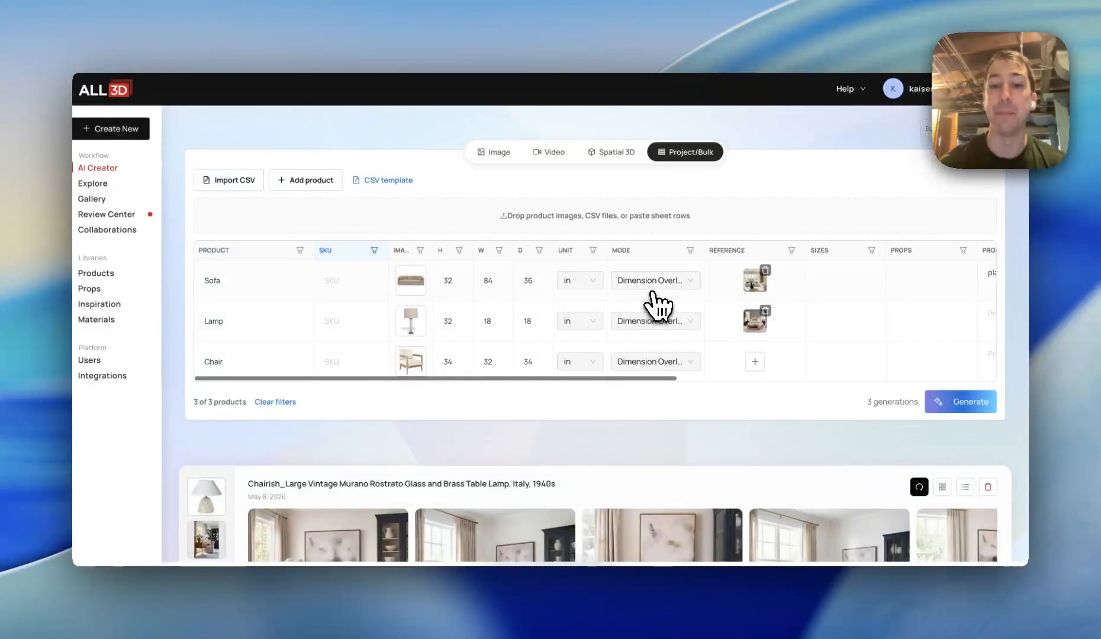
{"action": "left_click", "coordinate": [505, 282]}
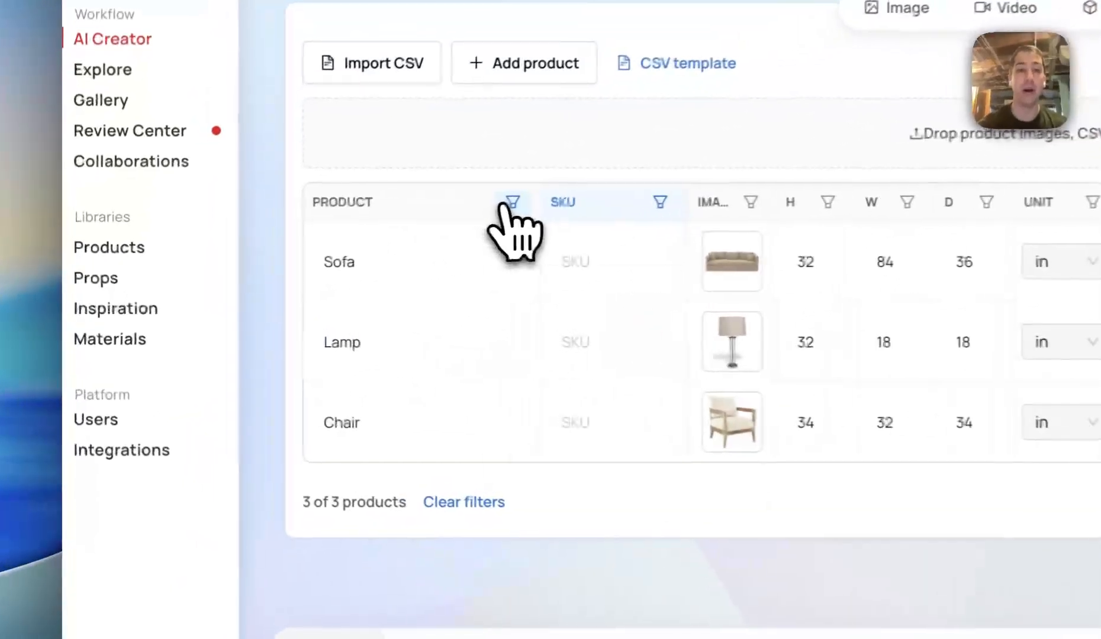
{"action": "left_click", "coordinate": [300, 251]}
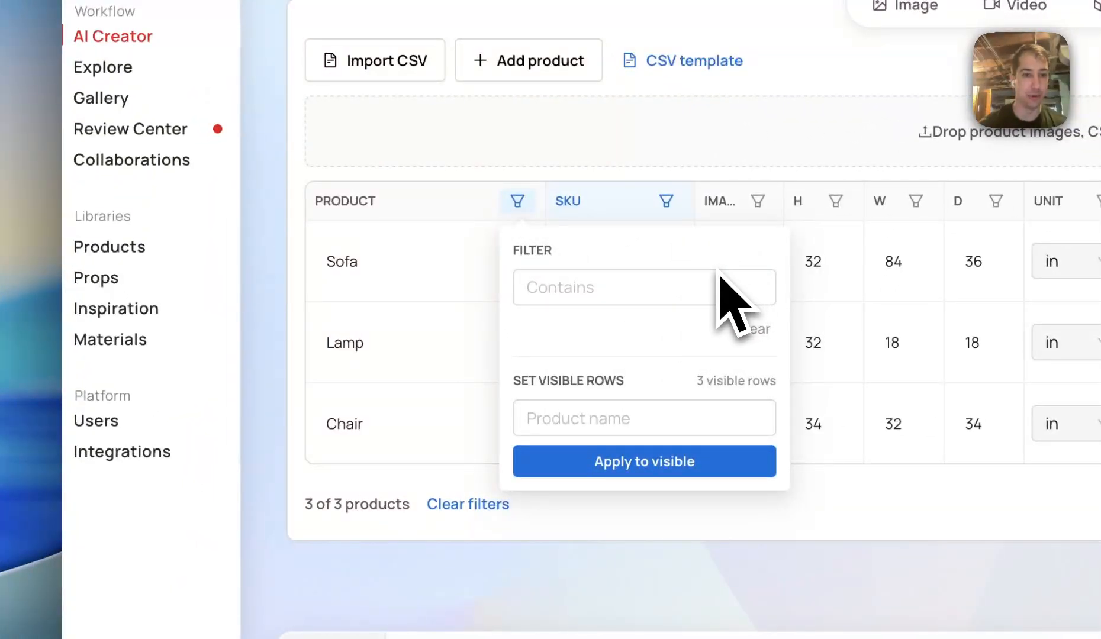
{"action": "left_click", "coordinate": [521, 196]}
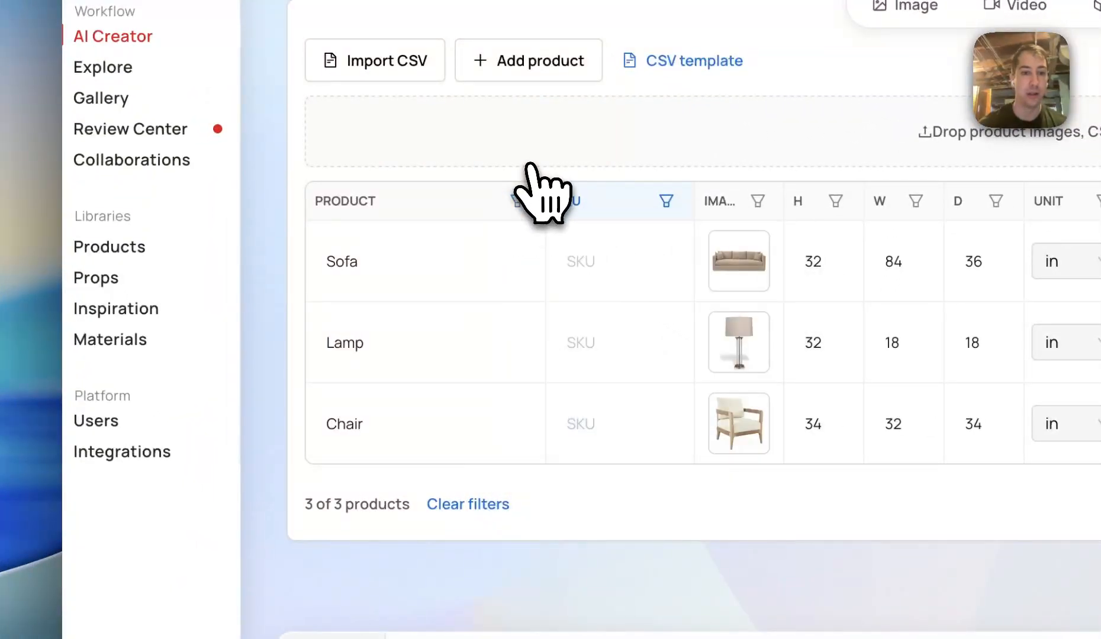
{"action": "left_click", "coordinate": [414, 273]}
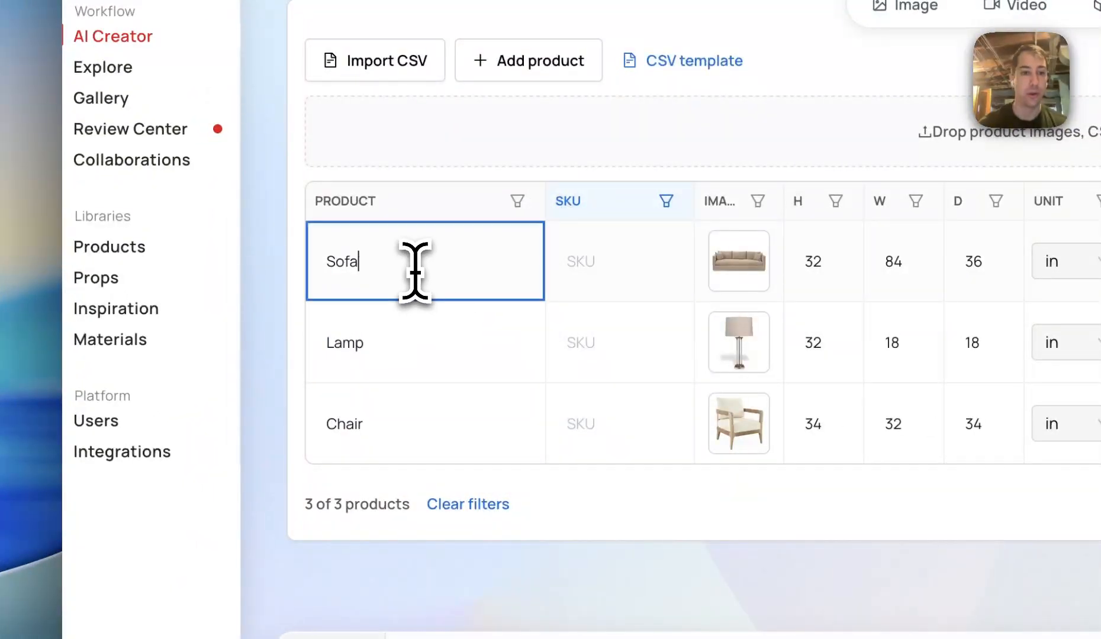
{"action": "double_click", "coordinate": [375, 267]}
{"action": "type", "text": "Seating"}
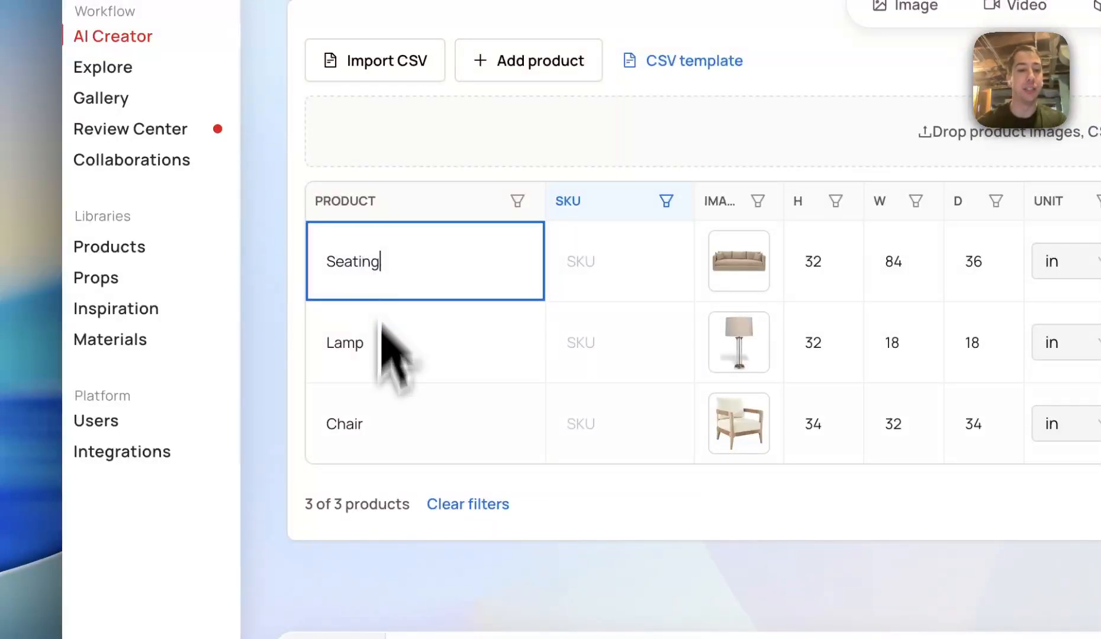
Rename the Chair product as Seating
{"action": "left_click", "coordinate": [363, 437]}
{"action": "double_click", "coordinate": [345, 432]}
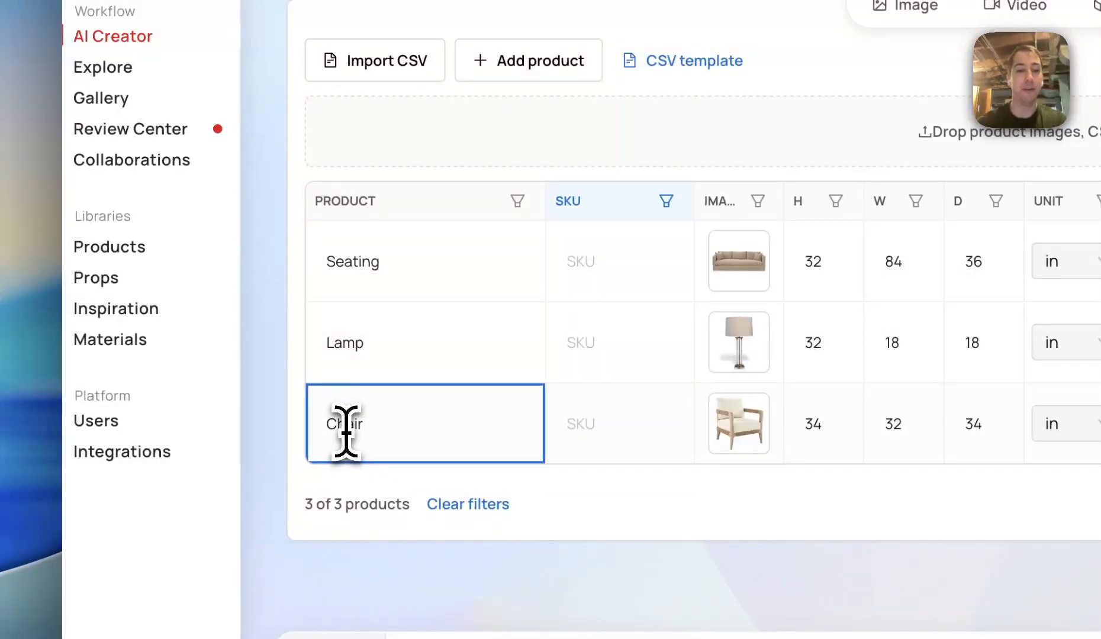
{"action": "type", "text": "Seating"}
{"action": "left_click", "coordinate": [403, 343]}
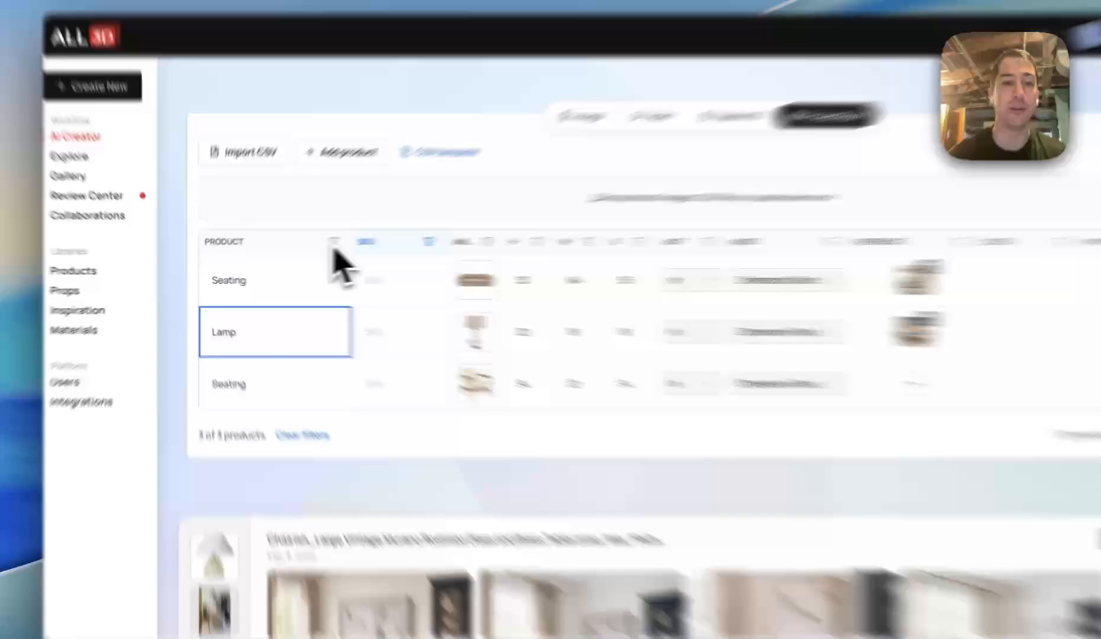
Filter the Product column to show only rows containing "Seating"
{"action": "left_click", "coordinate": [300, 251]}
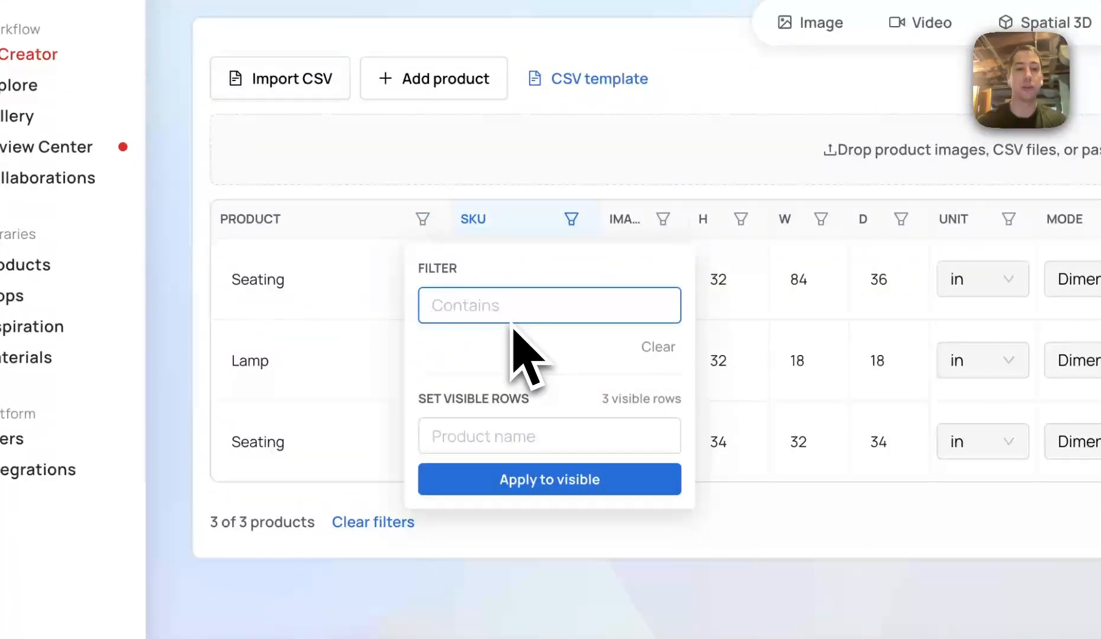
{"action": "type", "text": "Seating"}
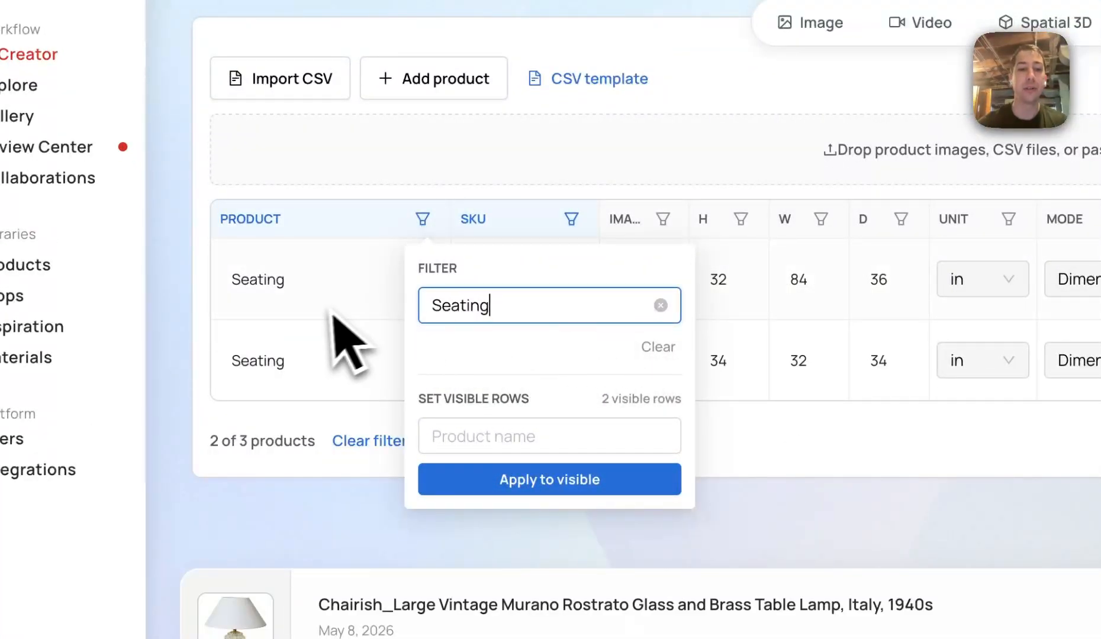
{"action": "left_click", "coordinate": [381, 348]}
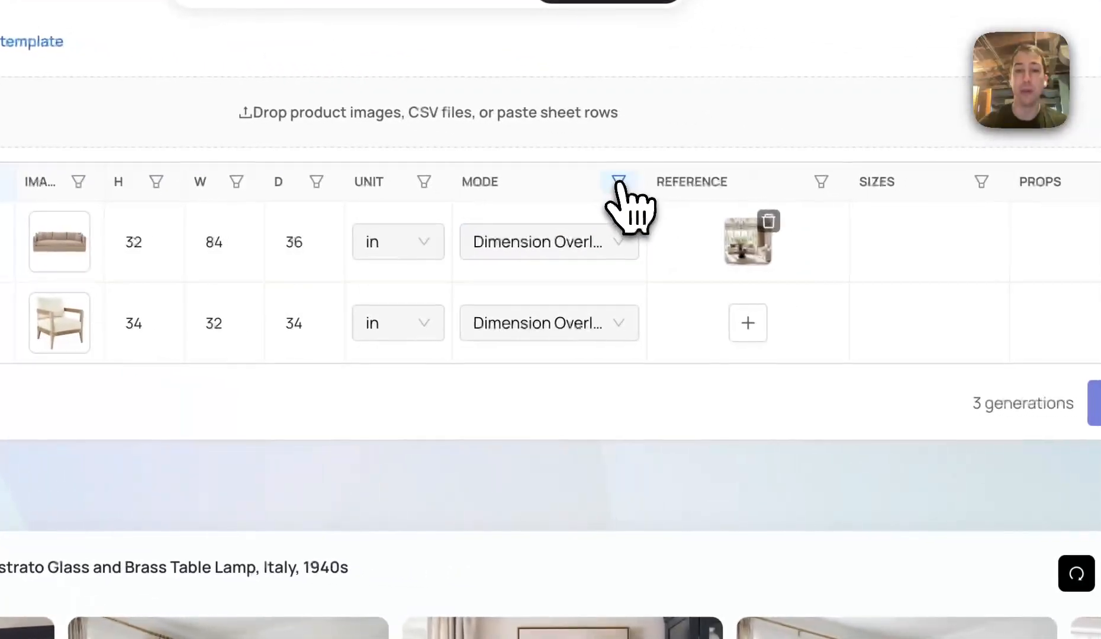
Set the mode of all visible rows to Lifestyle through the Mode column's bulk setting
{"action": "left_click", "coordinate": [617, 181]}
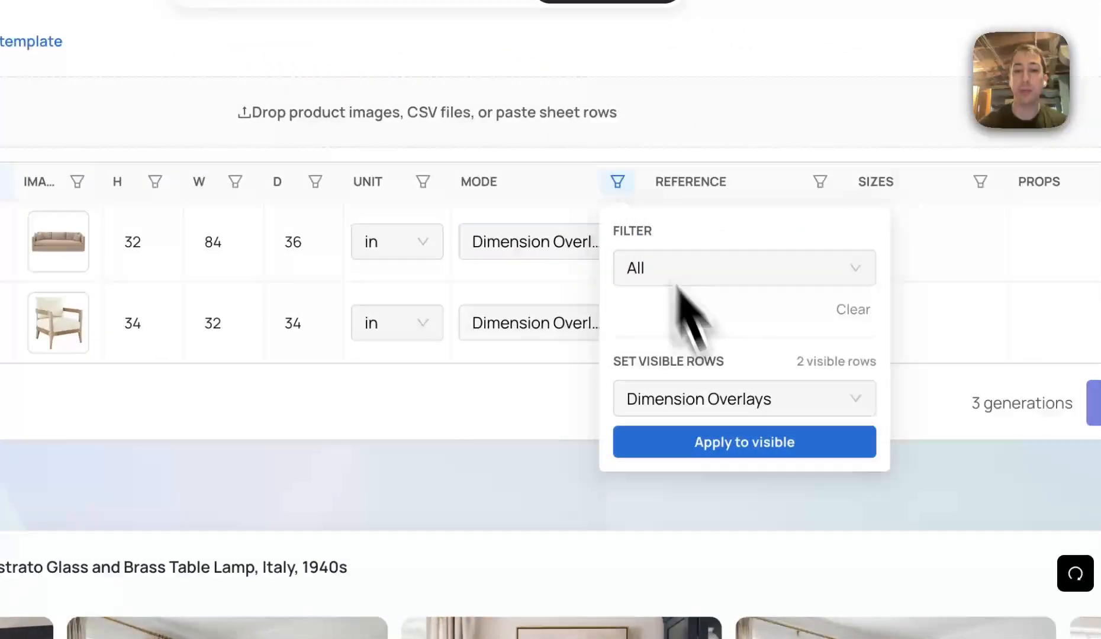
{"action": "left_click", "coordinate": [719, 400]}
{"action": "left_click", "coordinate": [724, 450]}
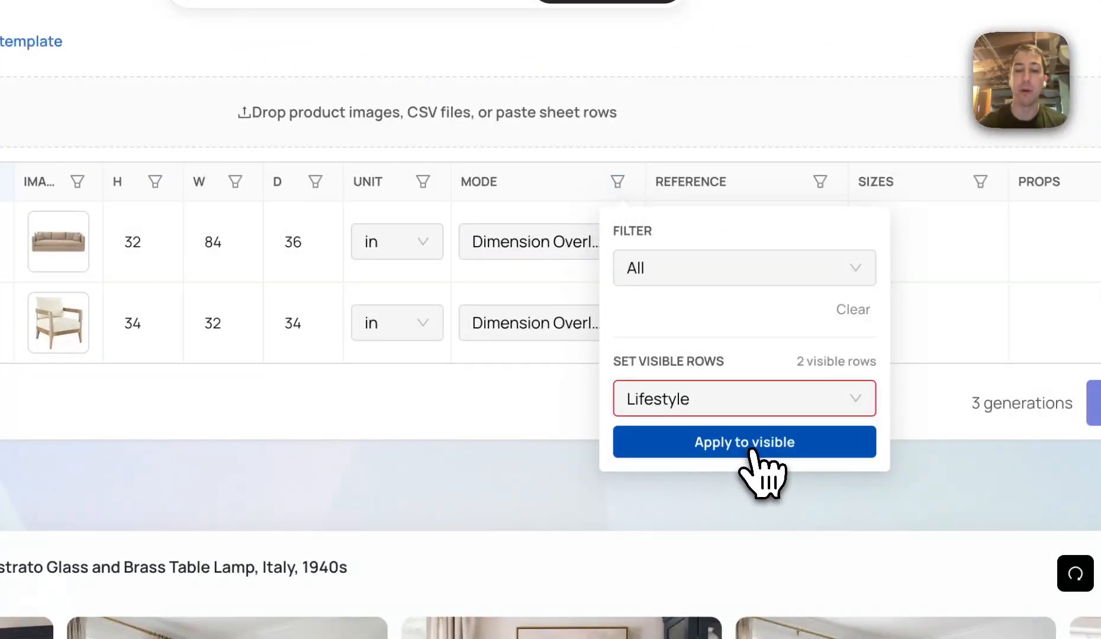
{"action": "left_click", "coordinate": [741, 453]}
Add a white-sofa living room inspiration from the library as the reference for all visible rows
{"action": "scroll", "coordinate": [808, 303], "scroll_direction": "right", "scroll_amount": 4}
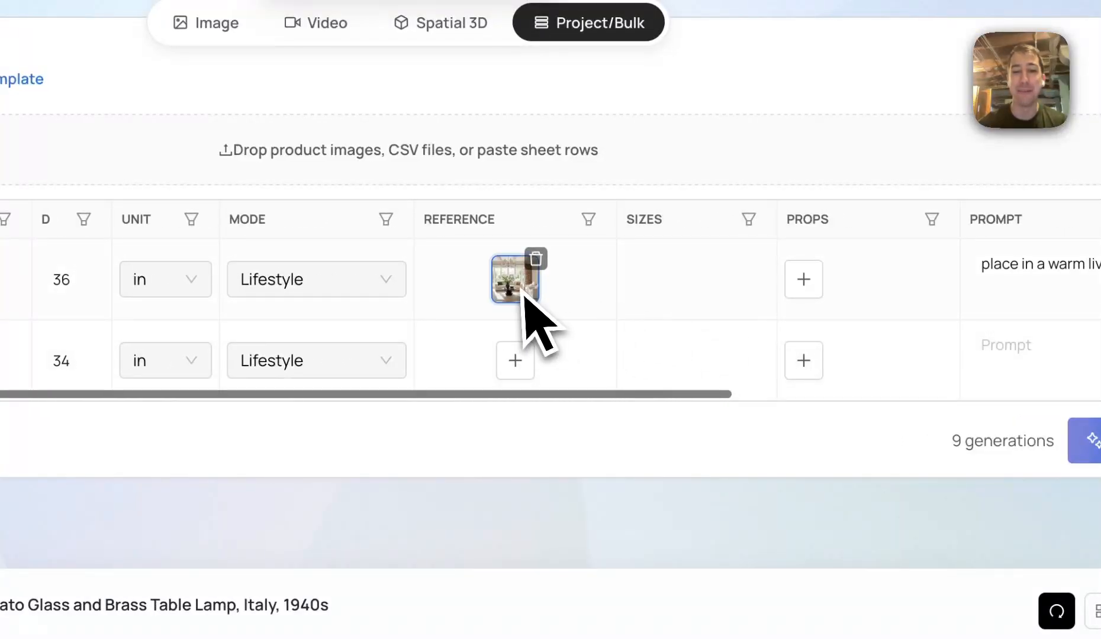
{"action": "left_click", "coordinate": [589, 221]}
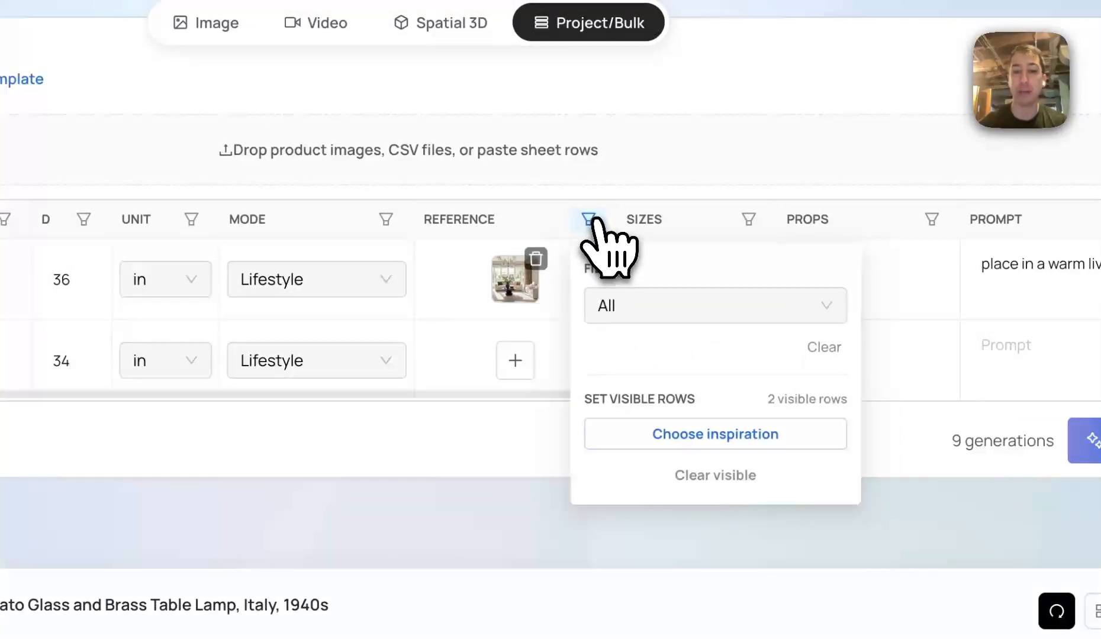
{"action": "left_click", "coordinate": [699, 438]}
{"action": "left_click", "coordinate": [331, 225]}
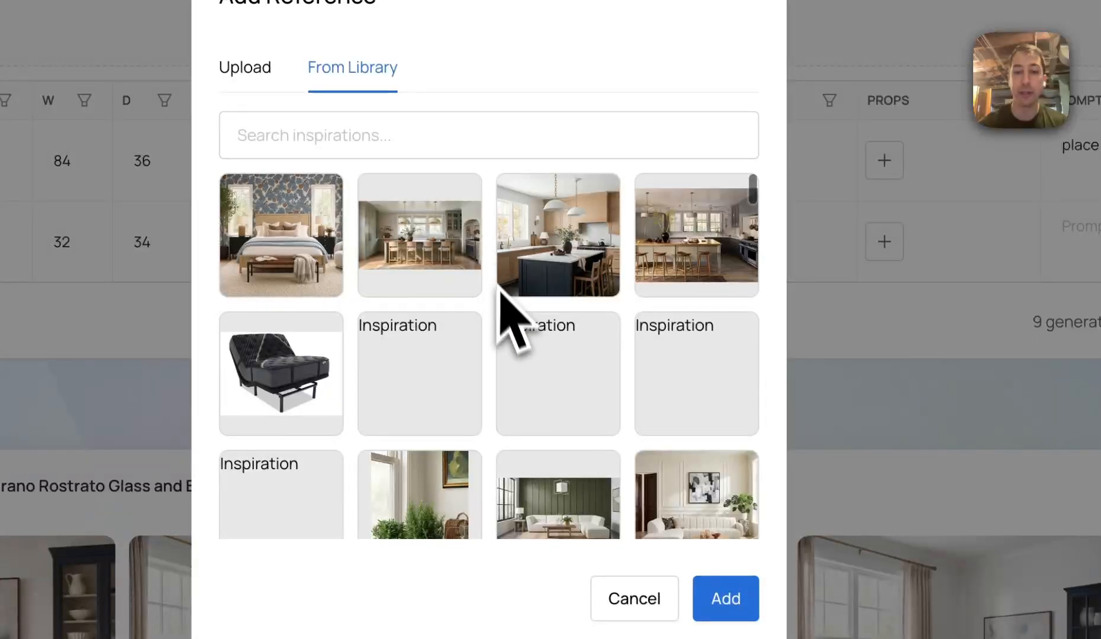
{"action": "scroll", "coordinate": [494, 335], "scroll_direction": "down", "scroll_amount": 2}
{"action": "scroll", "coordinate": [533, 349], "scroll_direction": "down", "scroll_amount": 1}
{"action": "left_click", "coordinate": [705, 364]}
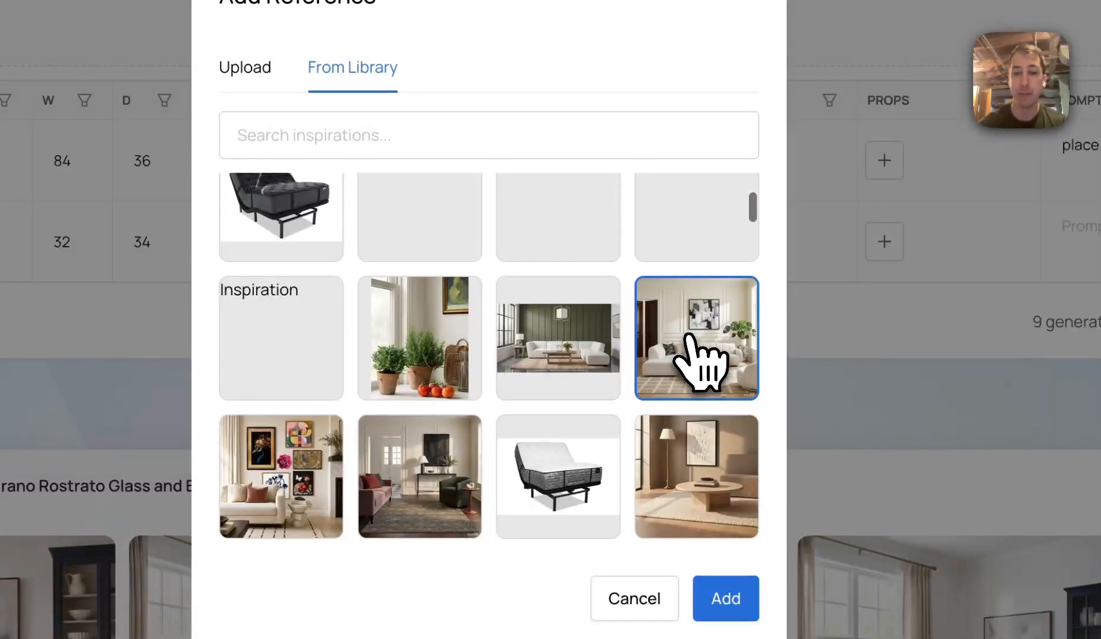
{"action": "left_click", "coordinate": [726, 599]}
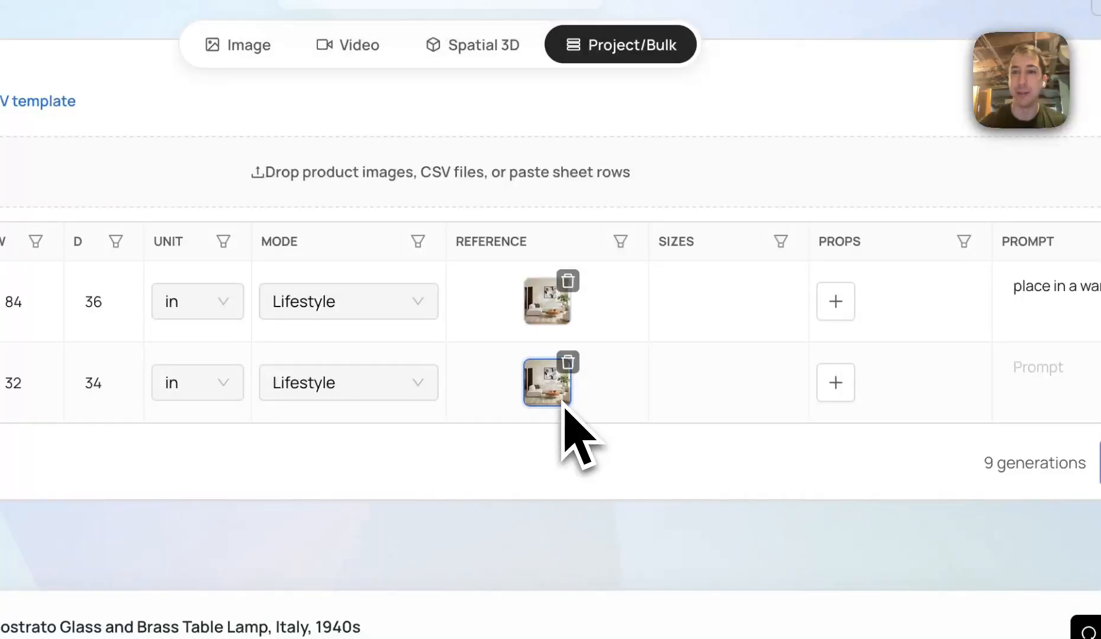
Add the framed abstract artwork prop from the library to all visible rows
{"action": "scroll", "coordinate": [637, 441], "scroll_direction": "right", "scroll_amount": 5}
{"action": "left_click", "coordinate": [698, 241]}
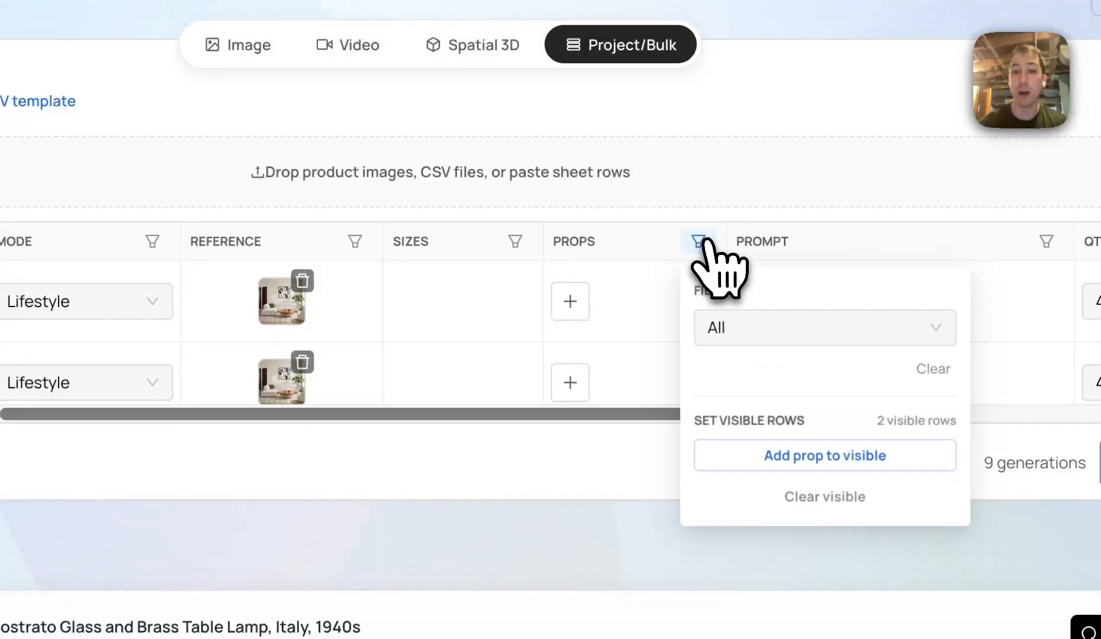
{"action": "left_click", "coordinate": [755, 456]}
{"action": "left_click", "coordinate": [329, 172]}
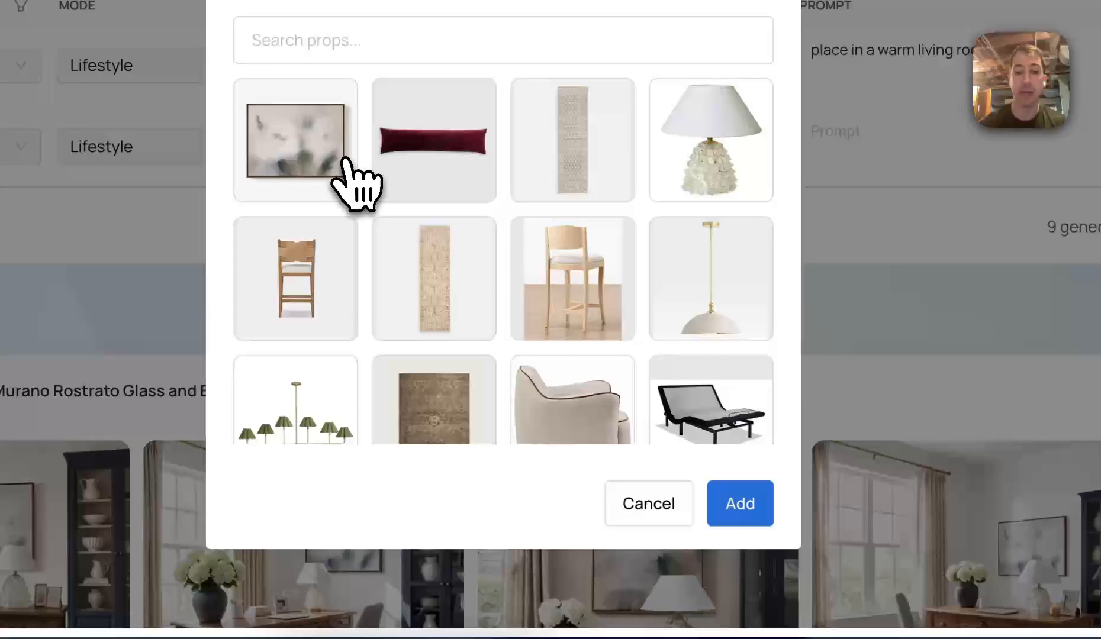
{"action": "left_click", "coordinate": [343, 159]}
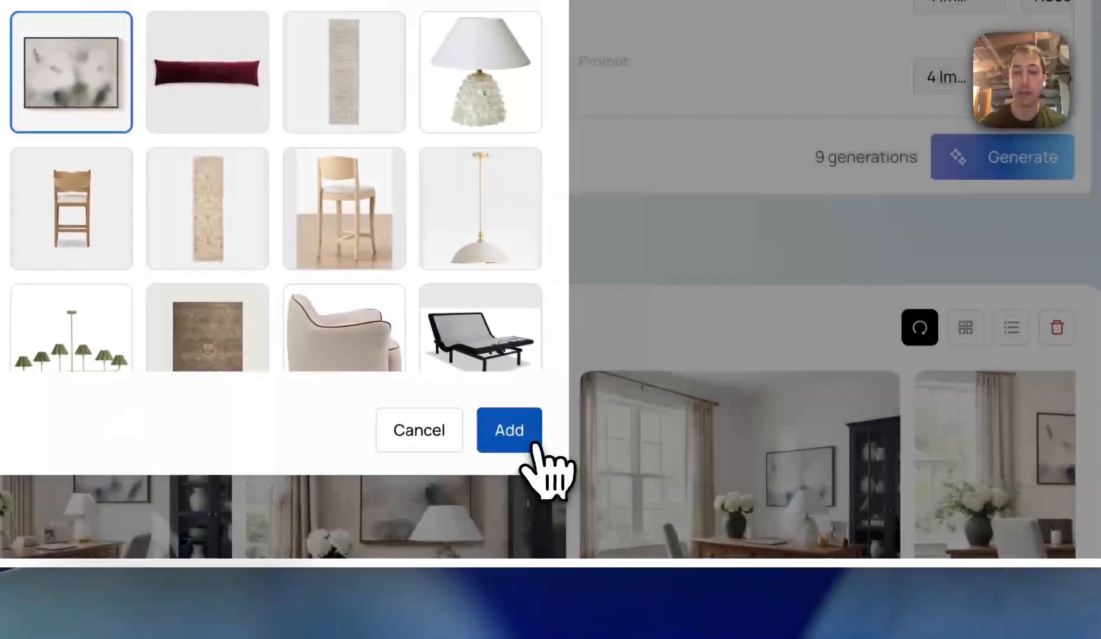
{"action": "left_click", "coordinate": [740, 503]}
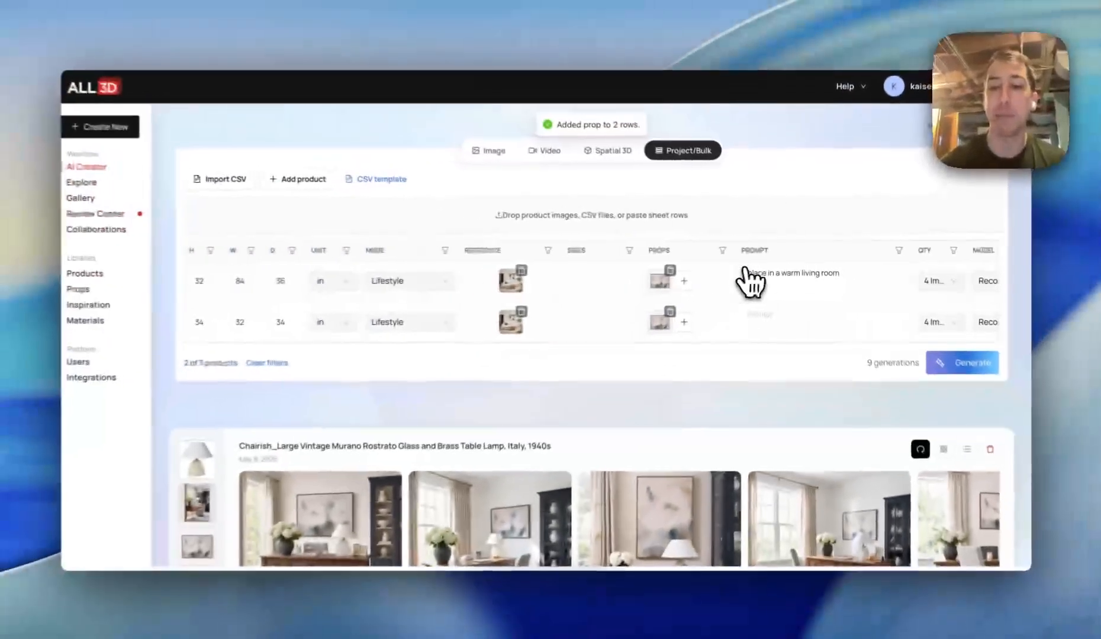
Clear the product filters so all three rows show again
{"action": "scroll", "coordinate": [785, 307], "scroll_direction": "right", "scroll_amount": 1}
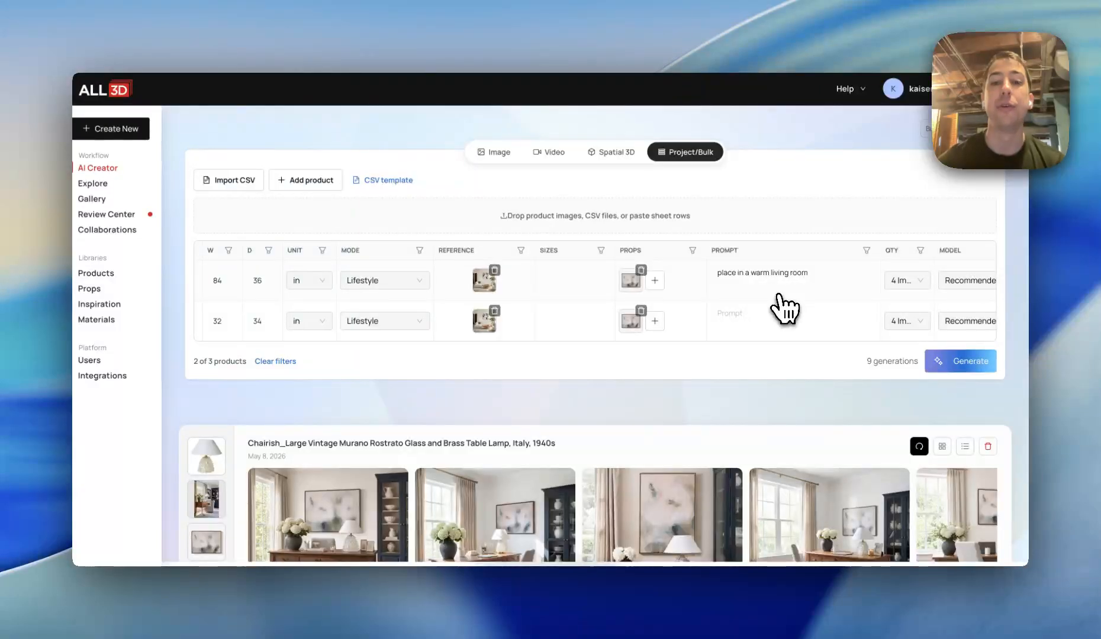
{"action": "scroll", "coordinate": [657, 305], "scroll_direction": "left", "scroll_amount": 10}
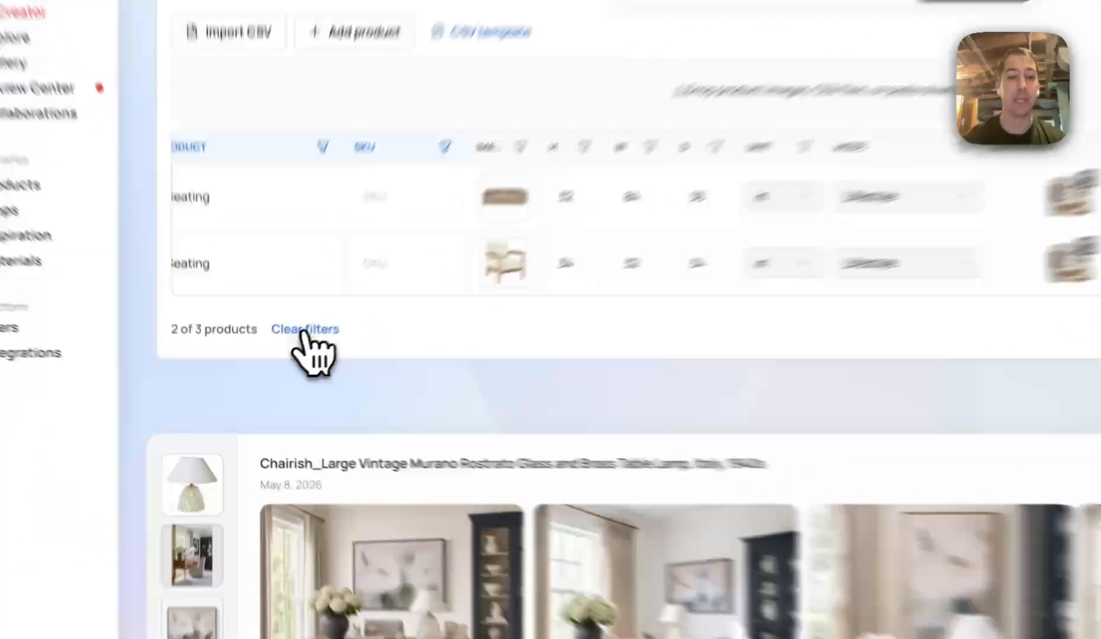
{"action": "left_click", "coordinate": [275, 361]}
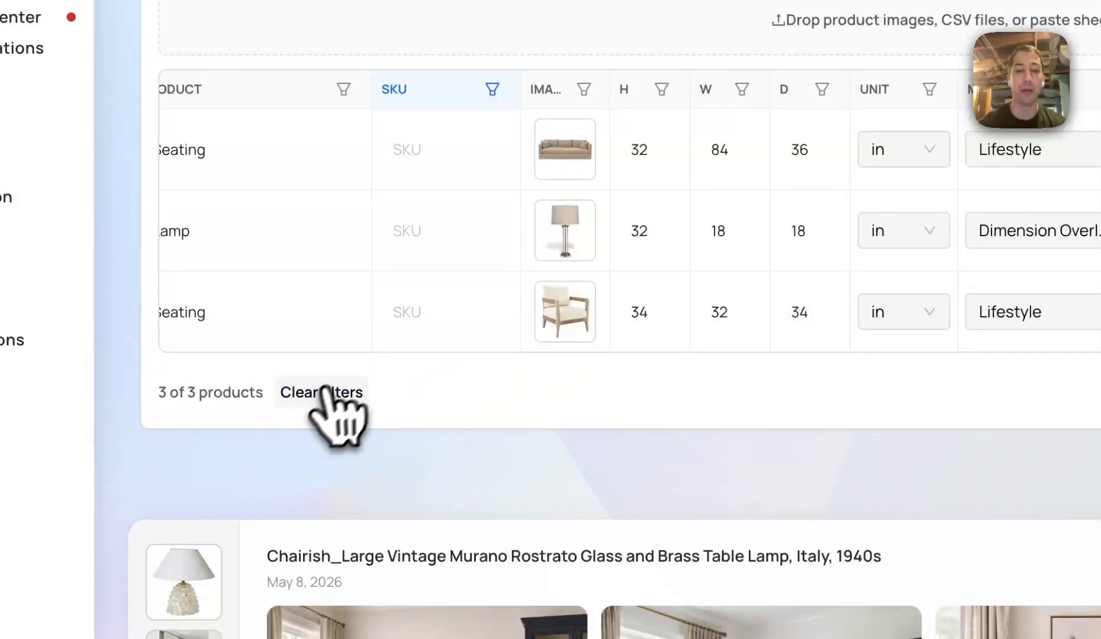
{"action": "scroll", "coordinate": [589, 307], "scroll_direction": "left", "scroll_amount": 2}
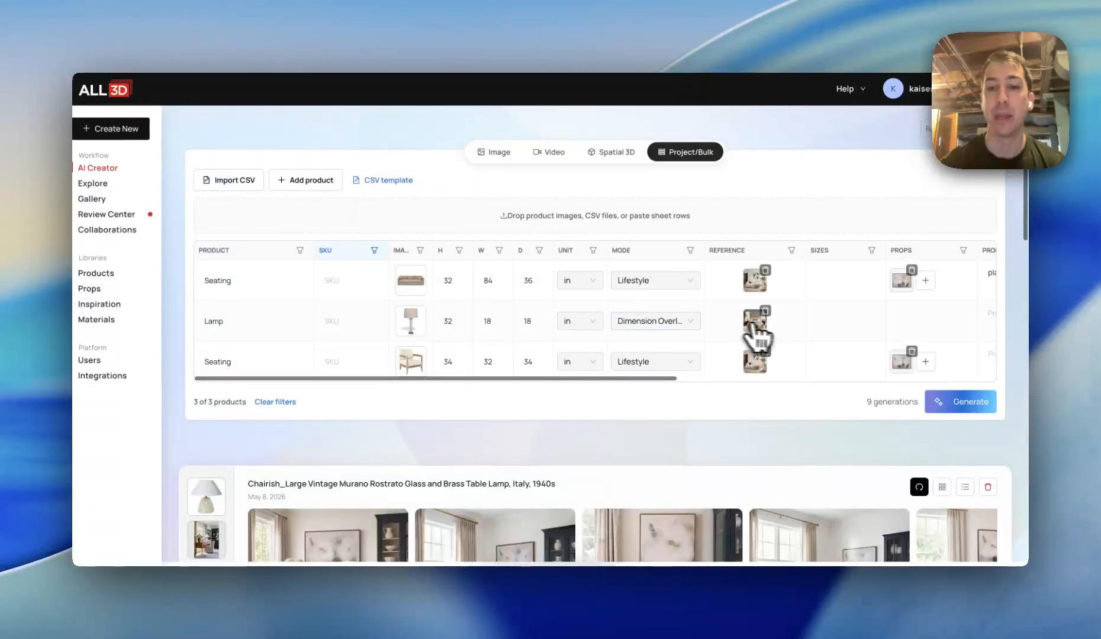
Start the bulk generation for all rows and check the upload progress
{"action": "scroll", "coordinate": [823, 326], "scroll_direction": "right", "scroll_amount": 10}
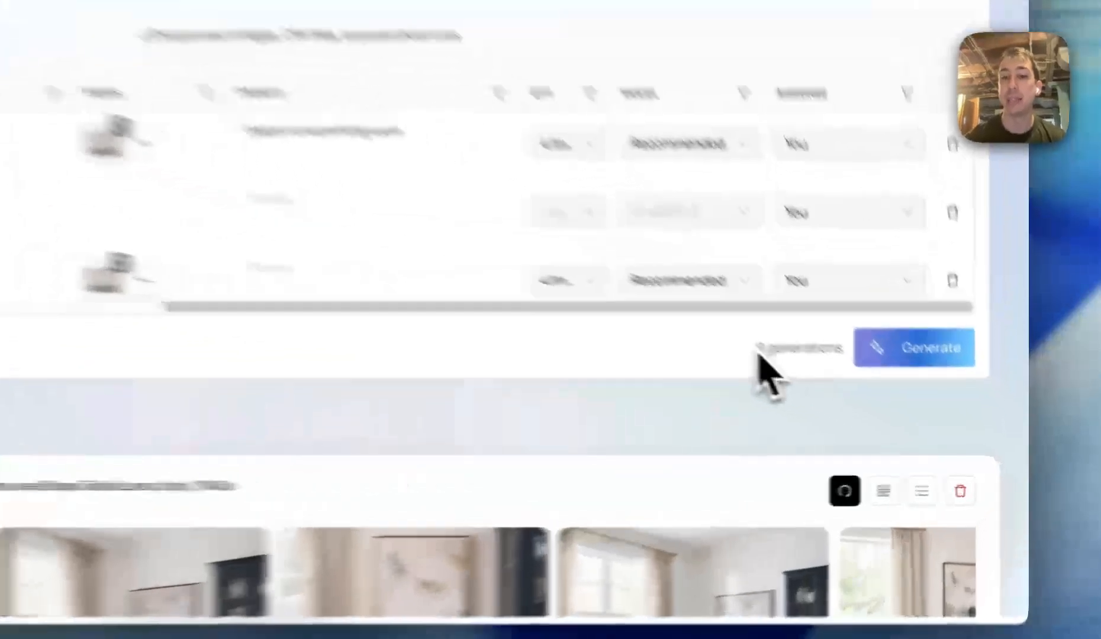
{"action": "left_click_drag", "start_coordinate": [866, 402], "coordinate": [905, 403]}
{"action": "left_click", "coordinate": [783, 325]}
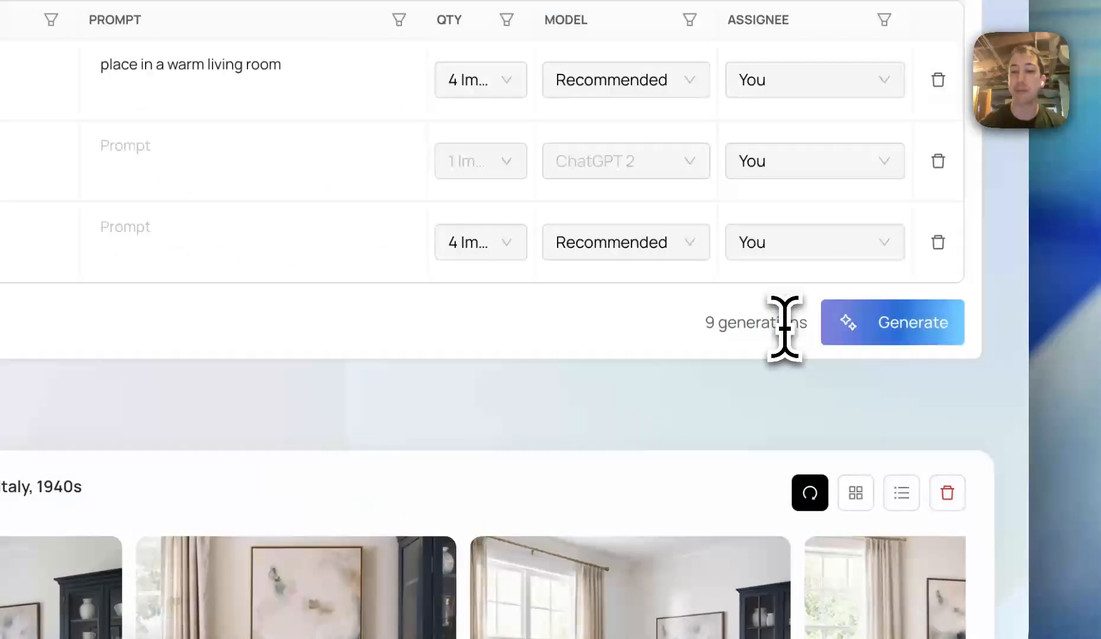
{"action": "left_click", "coordinate": [904, 330]}
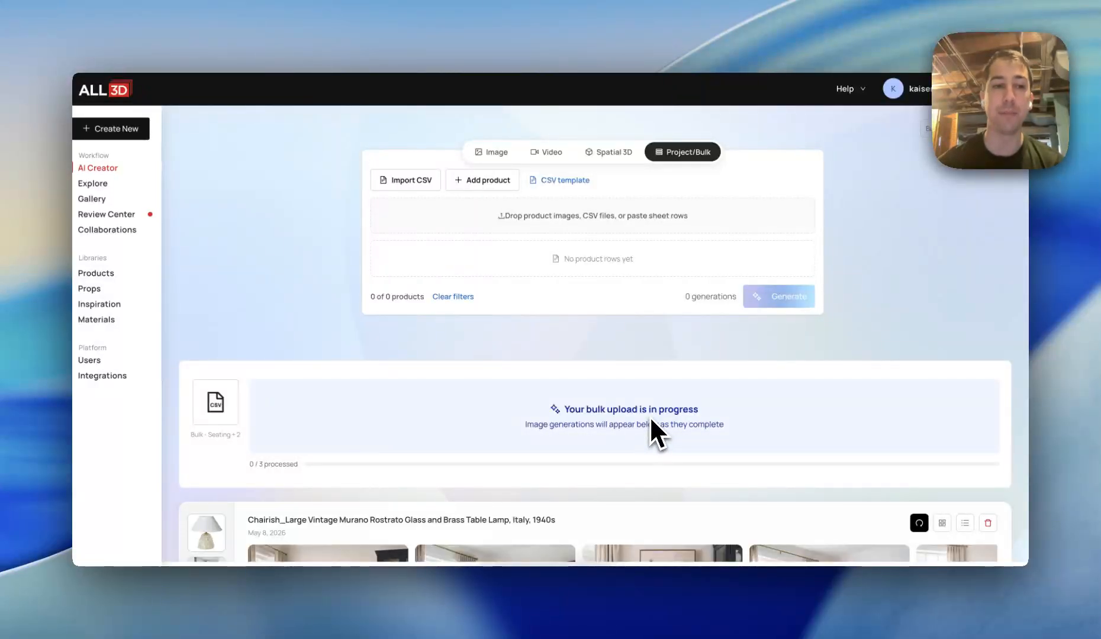
{"action": "scroll", "coordinate": [655, 432], "scroll_direction": "down", "scroll_amount": 3}
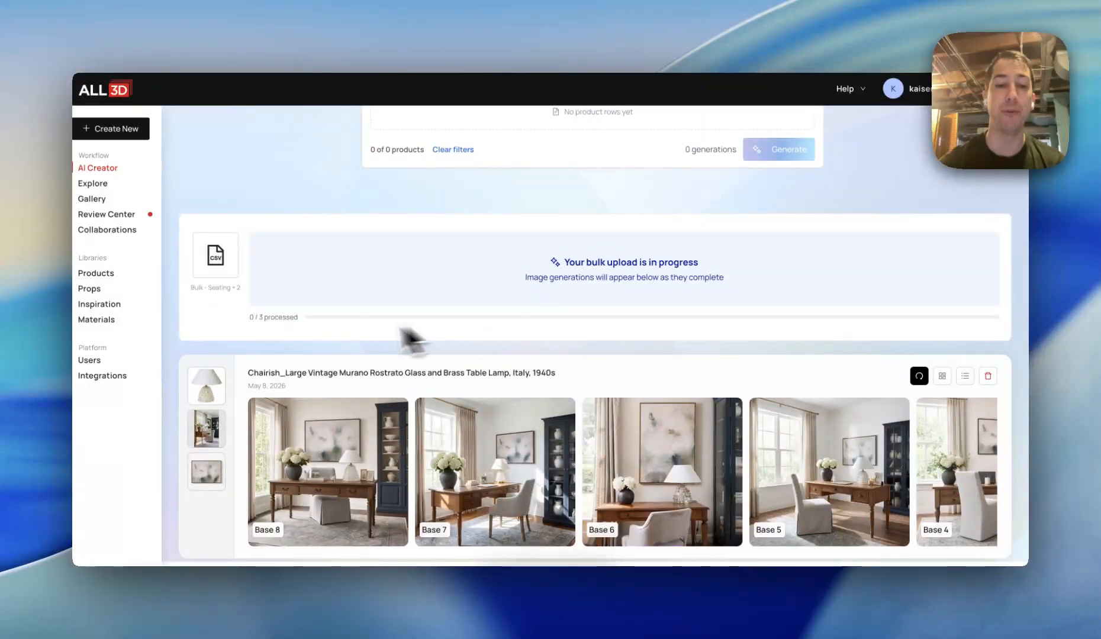